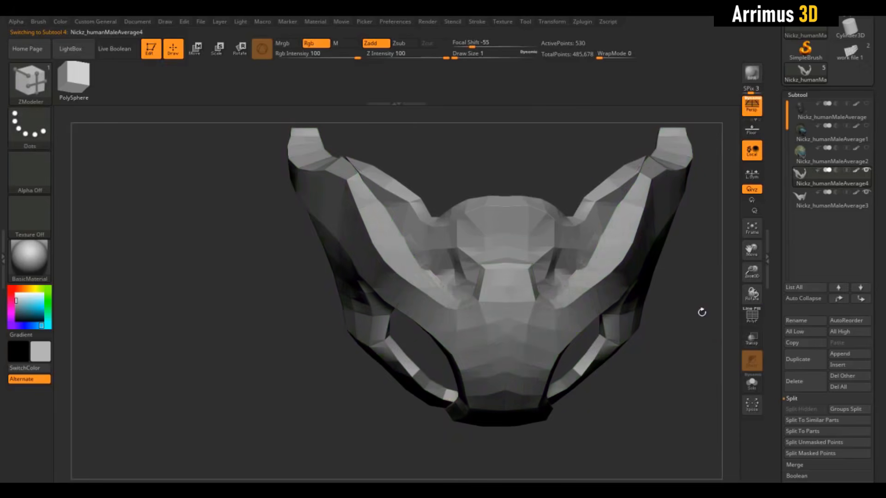
Step: Examine the mask's polygon layout with the polyframe shown, with and without polygroup colours
mouse_move(682, 316)
left_mouse_down()
mouse_move(700, 318)
mouse_move(704, 304)
mouse_move(689, 322)
left_mouse_up()
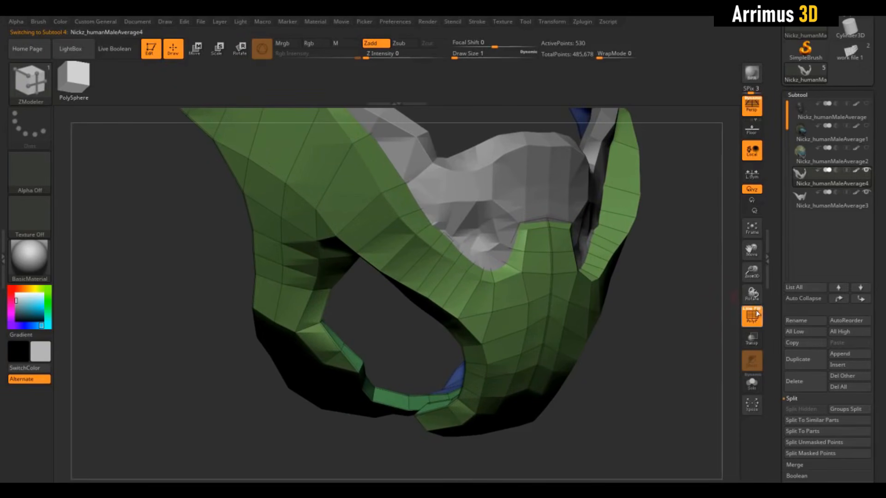
left_click(757, 313)
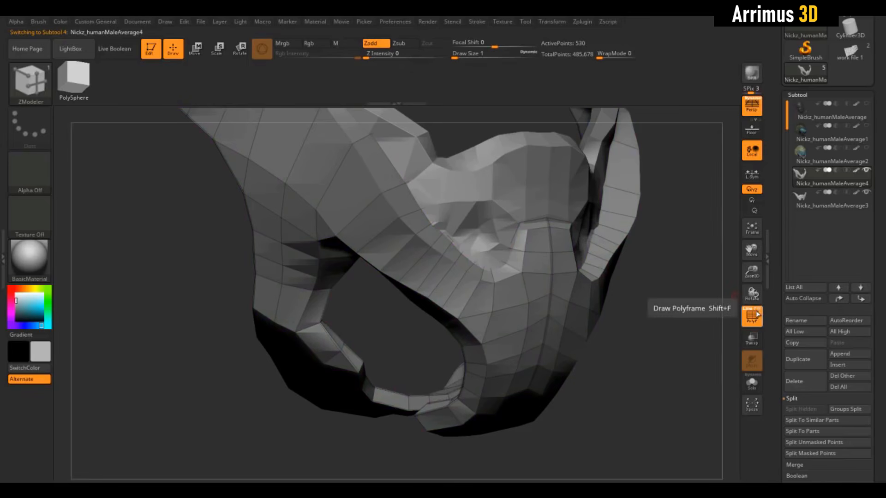
left_click_drag(658, 282, 690, 390, "alt")
left_click_drag(535, 219, 528, 175, "alt")
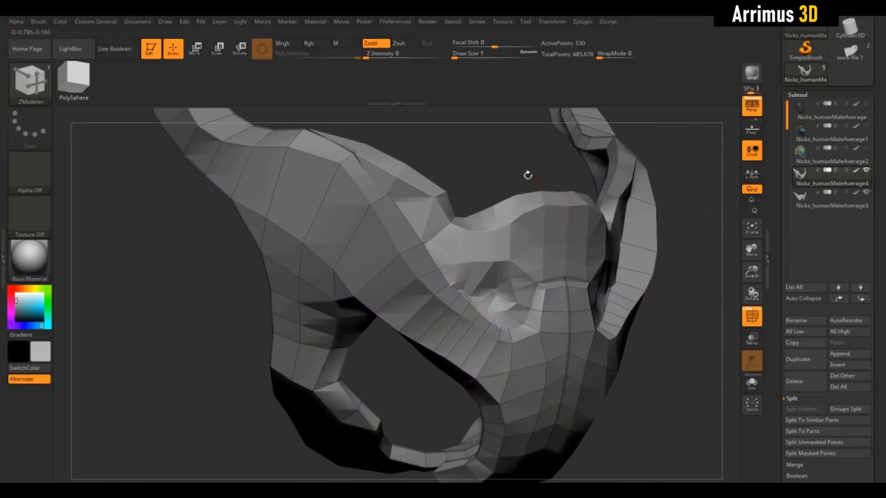
left_click_drag(650, 366, 659, 352)
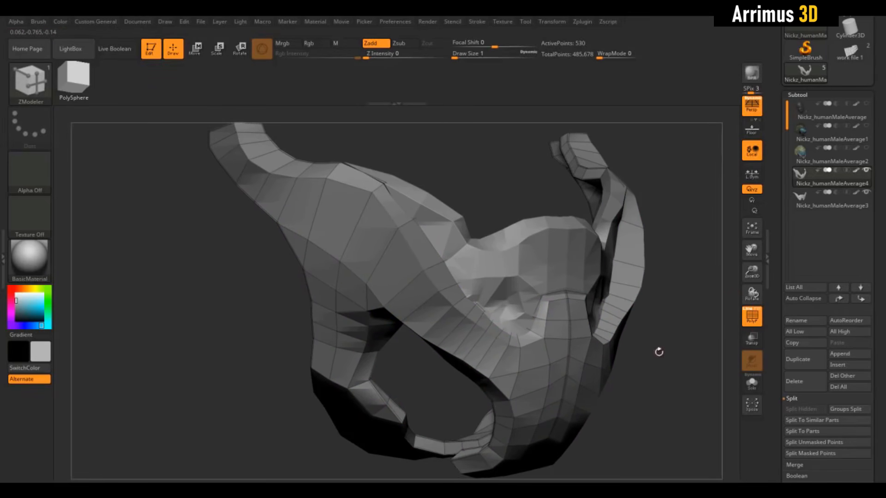
left_click(757, 314)
left_click(757, 315)
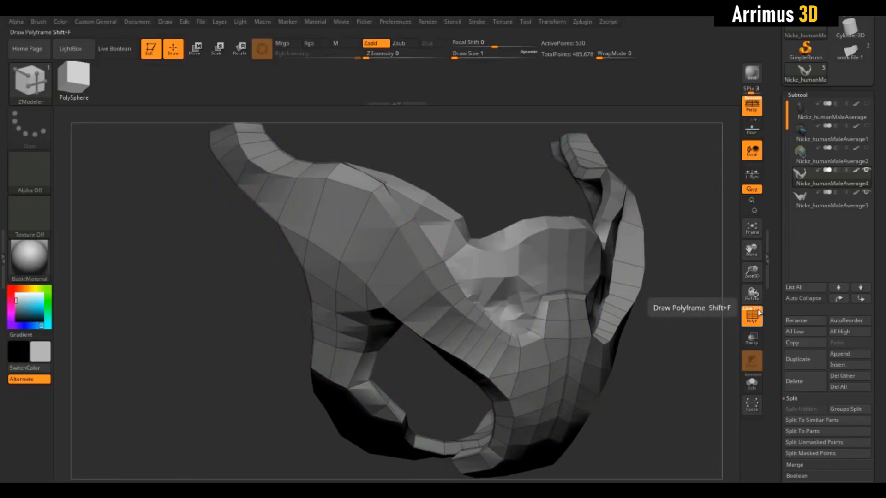
left_click_drag(711, 398, 659, 332)
left_click(757, 315)
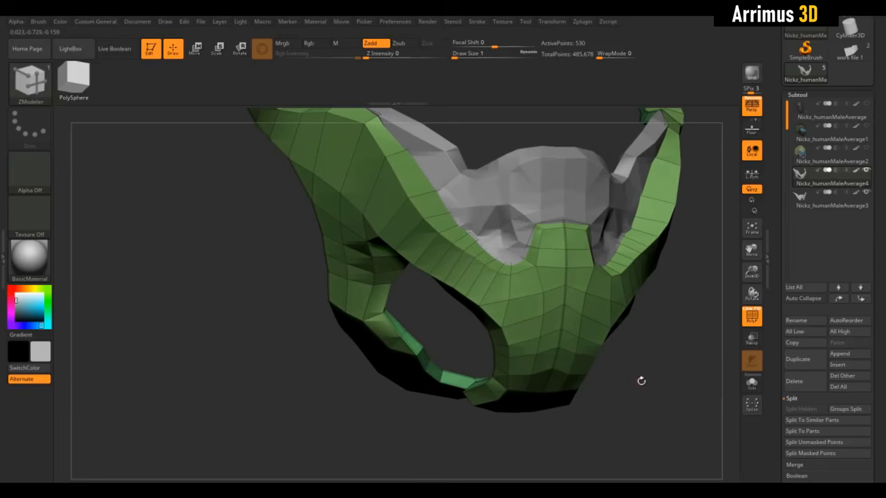
left_click_drag(642, 380, 664, 437)
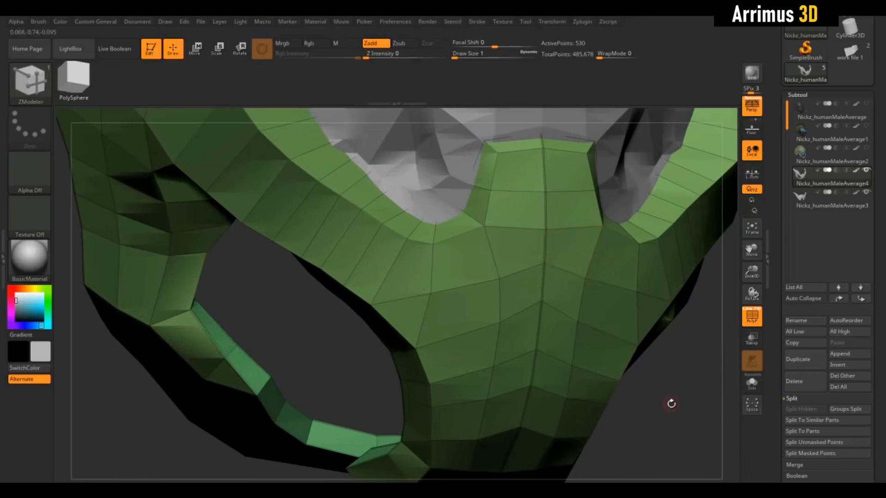
left_click_drag(671, 403, 657, 390)
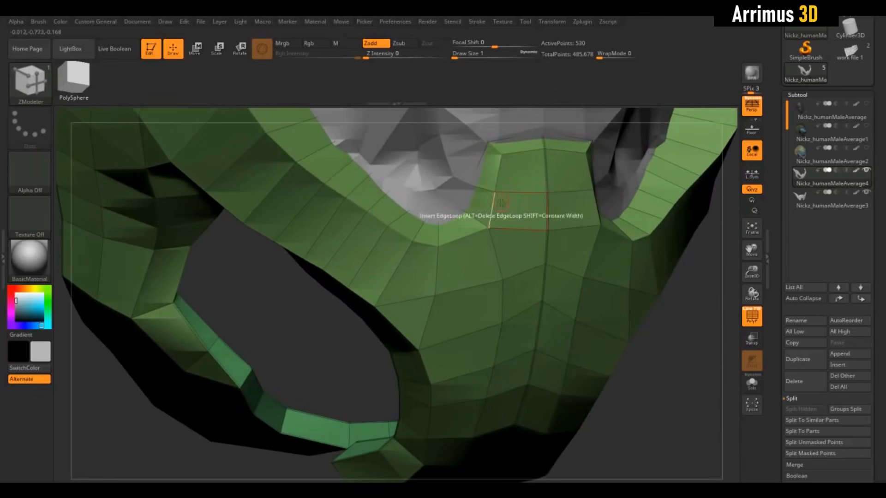
Step: Remove all creases from the mask and isolate it in Solo mode
left_click_drag(674, 352, 771, 288)
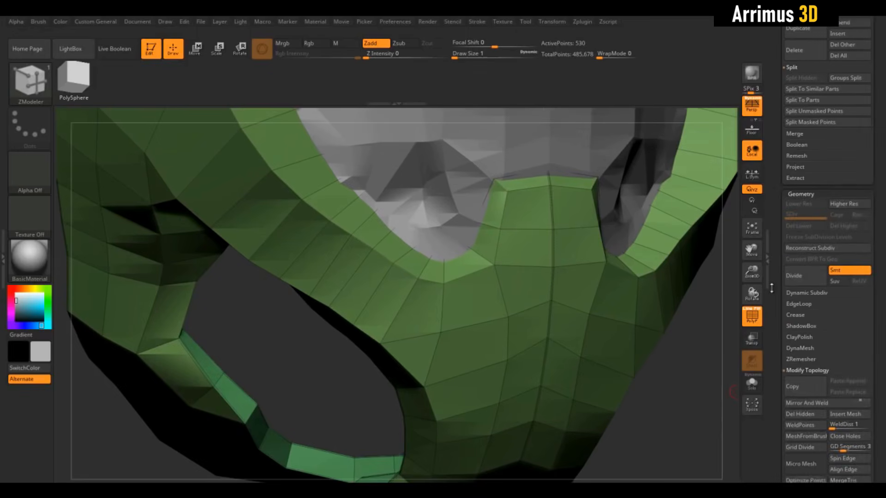
left_click(794, 291)
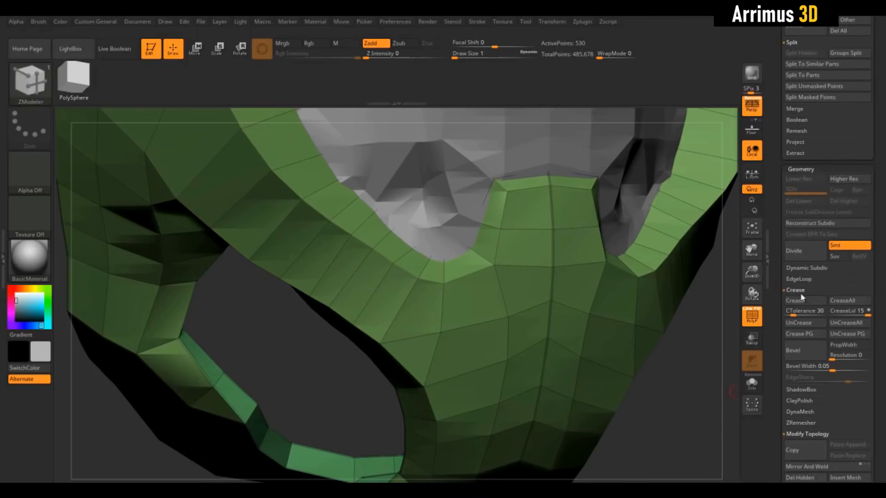
left_click(837, 325)
mouse_move(682, 381)
left_mouse_down()
mouse_move(674, 350)
mouse_move(682, 368)
left_mouse_up()
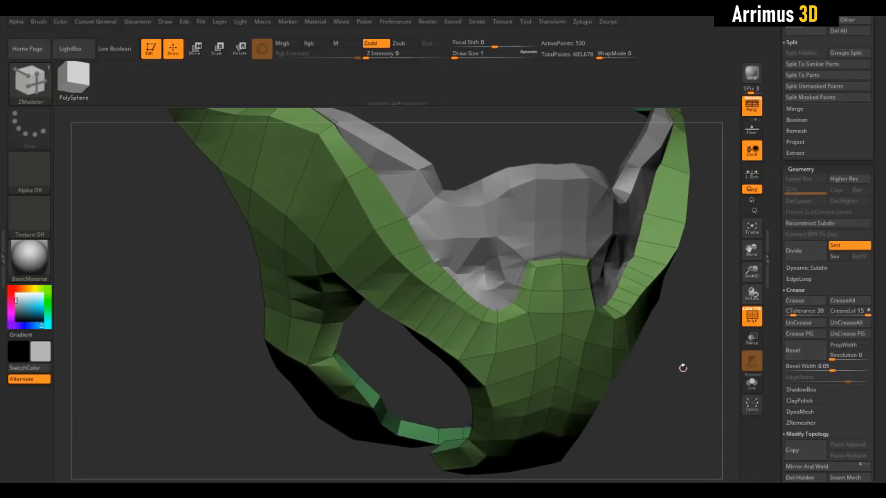
left_click(752, 386)
left_click_drag(543, 213, 567, 243)
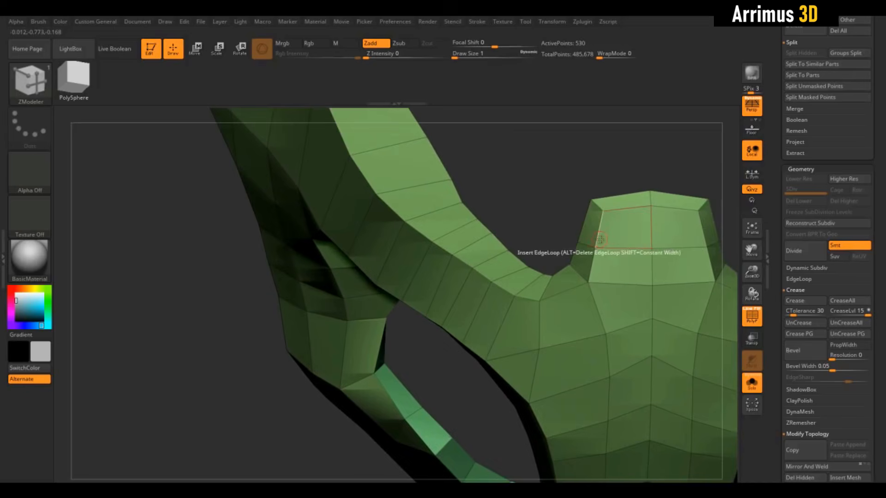
Step: Set the crease level to 2 and crease the mask's edges using a tolerance of 30
left_click_drag(563, 213, 686, 282)
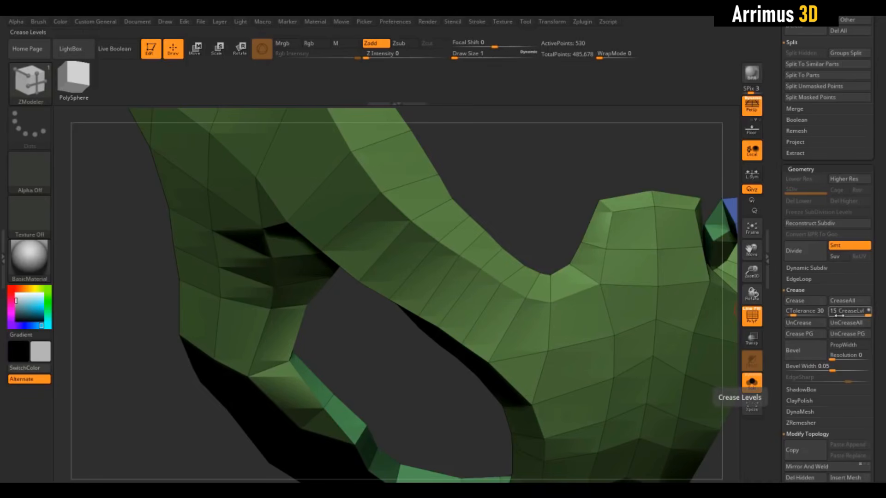
left_click_drag(842, 315, 836, 315)
left_click_drag(559, 198, 568, 233, "alt")
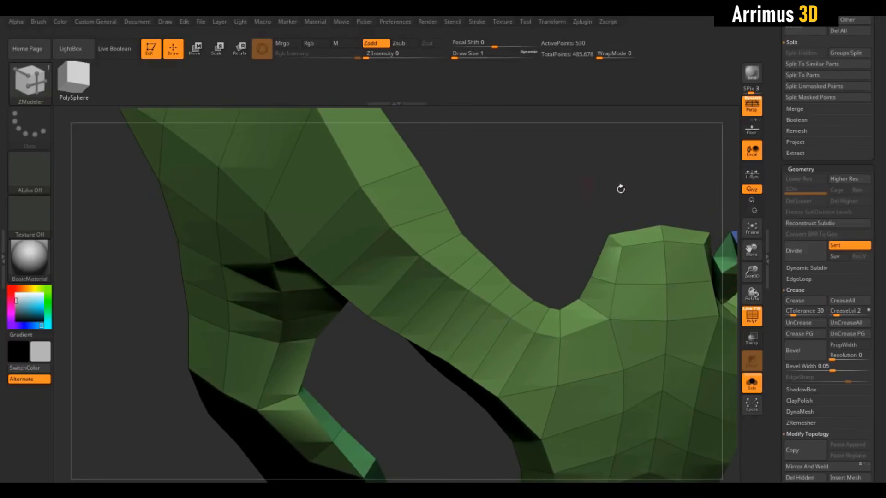
left_click_drag(658, 194, 569, 285)
left_click_drag(550, 197, 571, 185)
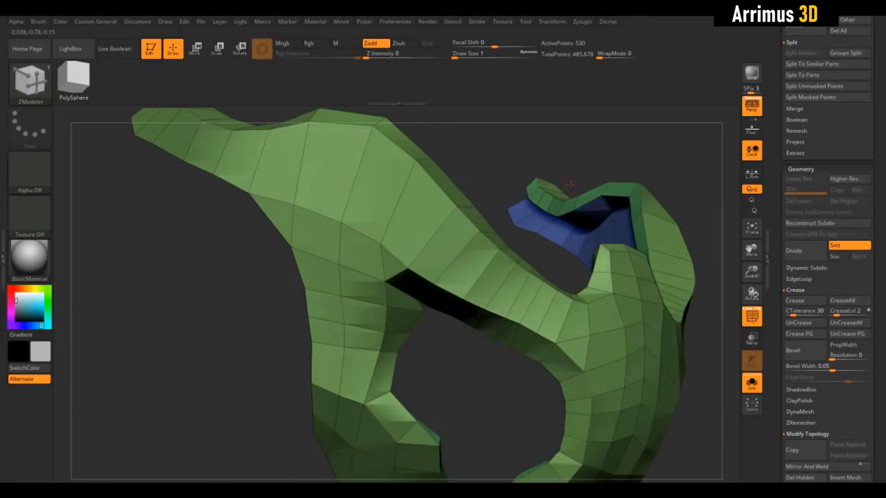
left_click_drag(520, 168, 604, 199)
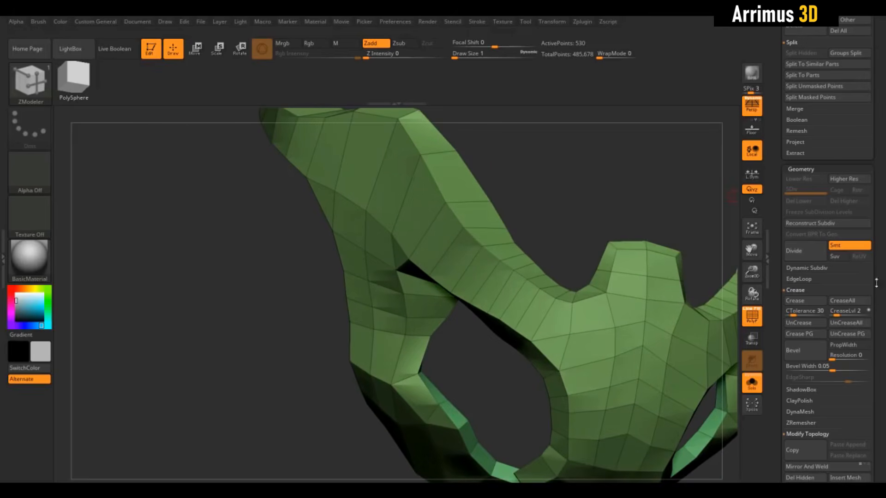
left_click(795, 304)
mouse_move(593, 183)
left_mouse_down()
mouse_move(558, 175)
mouse_move(589, 181)
left_mouse_up()
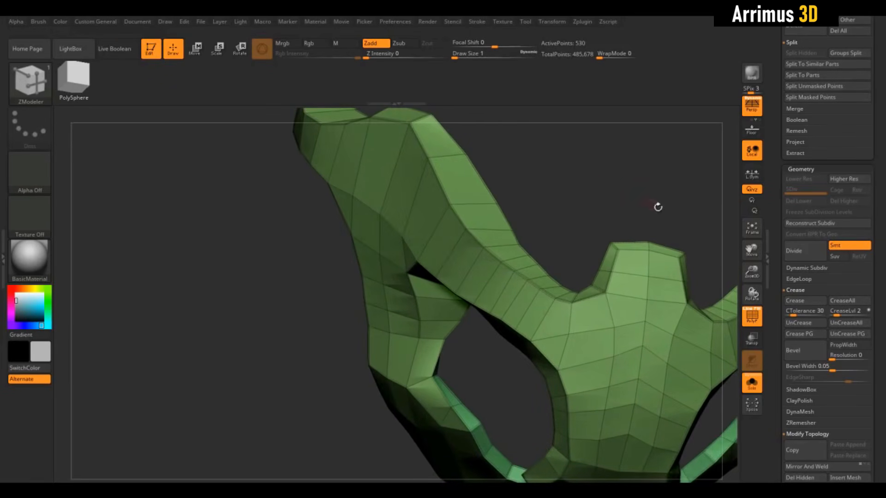
Step: Try dividing the mask once to check the creased edges without the polyframe, and undo the subdivision
left_click(796, 251)
left_click_drag(659, 203, 731, 293)
left_click(750, 320)
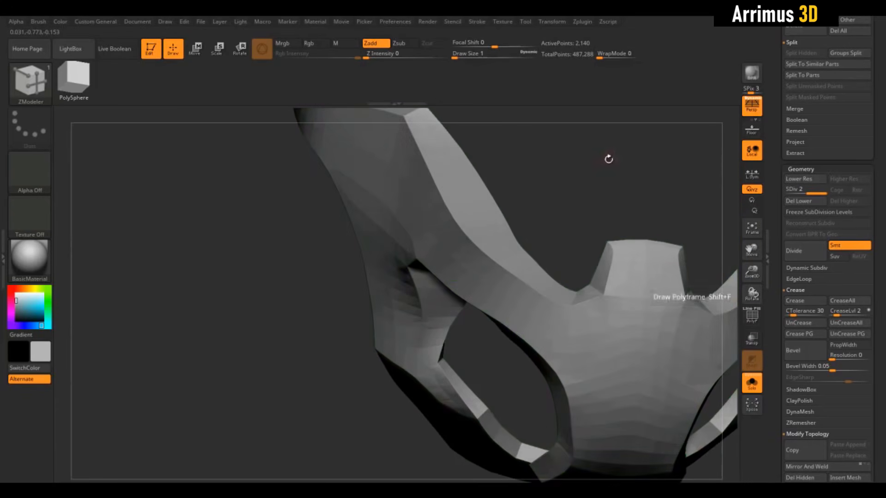
left_click_drag(609, 156, 645, 216)
key("shift+f")
left_click_drag(583, 171, 629, 192, "alt")
key("ctrl+z")
Step: Set the ZModeler edge action to Crease with Edge as its target
left_click_drag(627, 162, 623, 246)
left_click_drag(581, 123, 689, 202)
left_click_drag(595, 324, 573, 342)
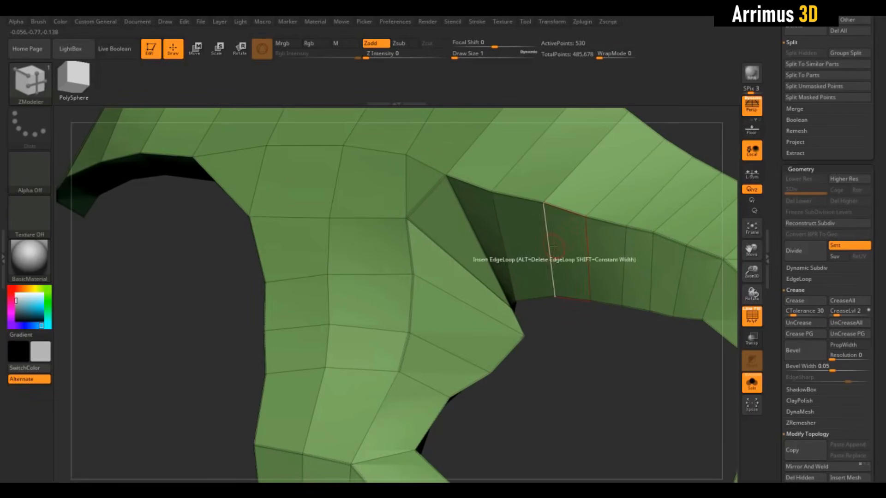
key("space")
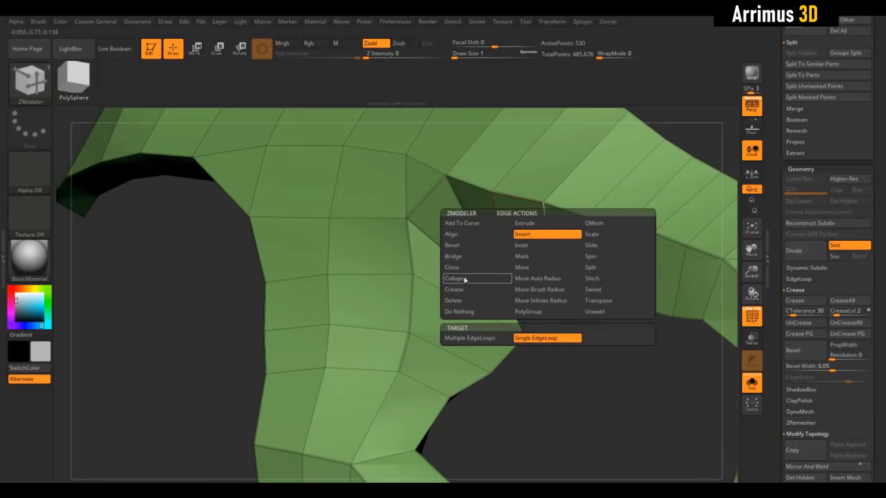
left_click(460, 290)
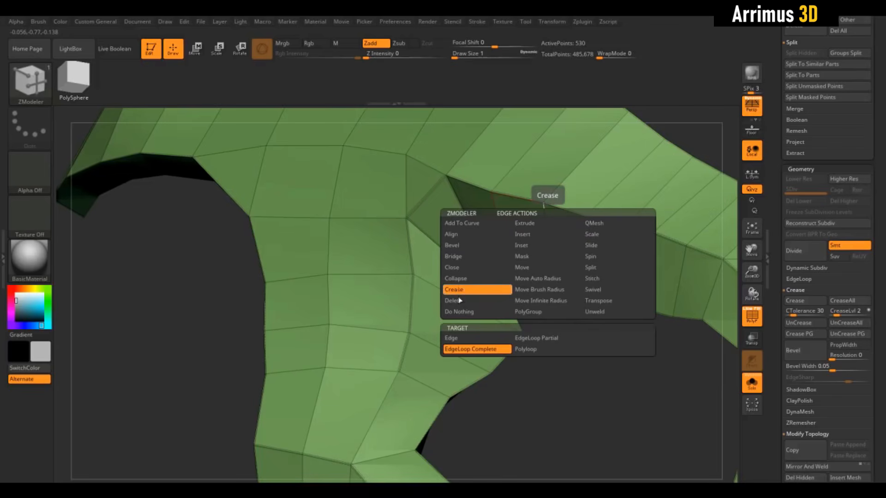
left_click(536, 341)
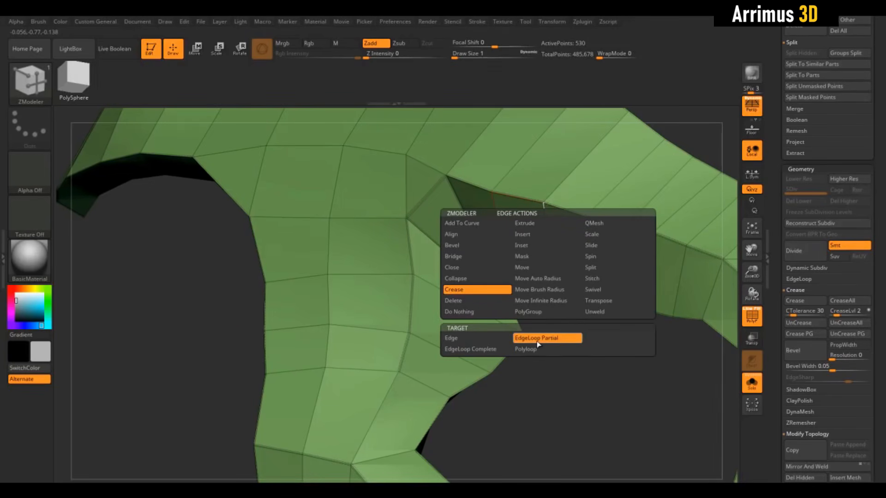
left_click(470, 349)
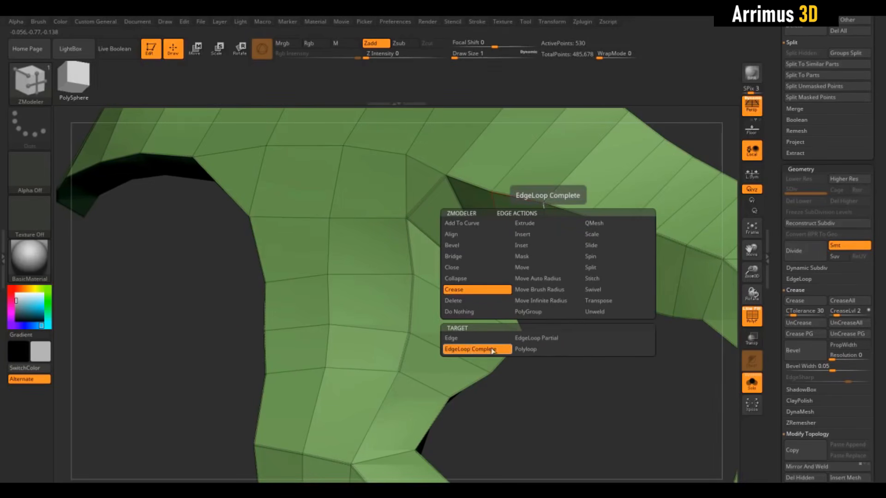
left_click(525, 349)
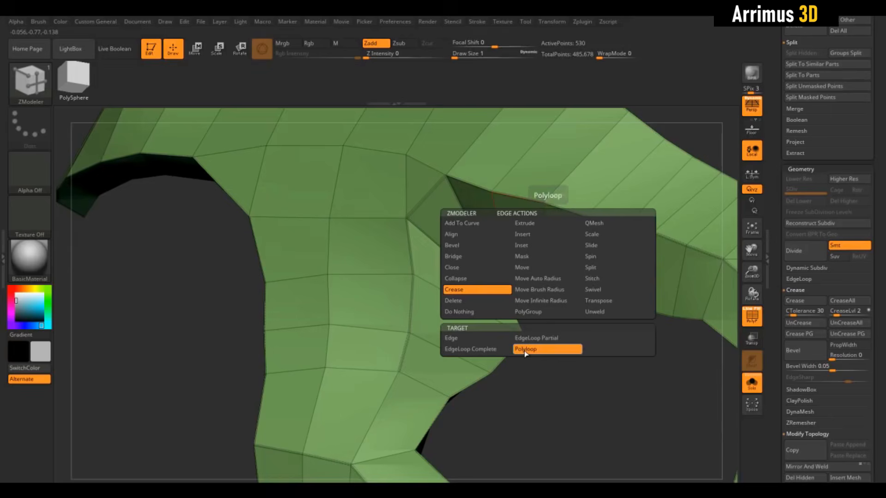
left_click(469, 339)
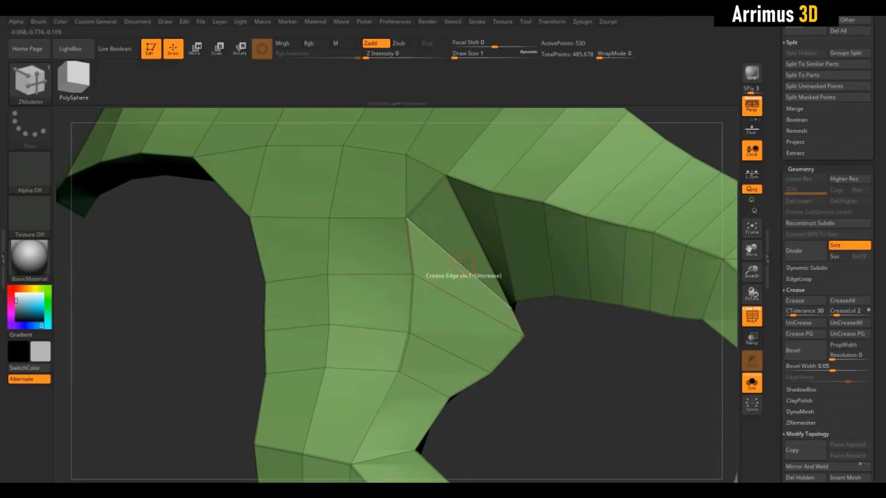
Step: Crease the slanted edge at the inner corner of the mask's side opening
left_click_drag(574, 353, 514, 302)
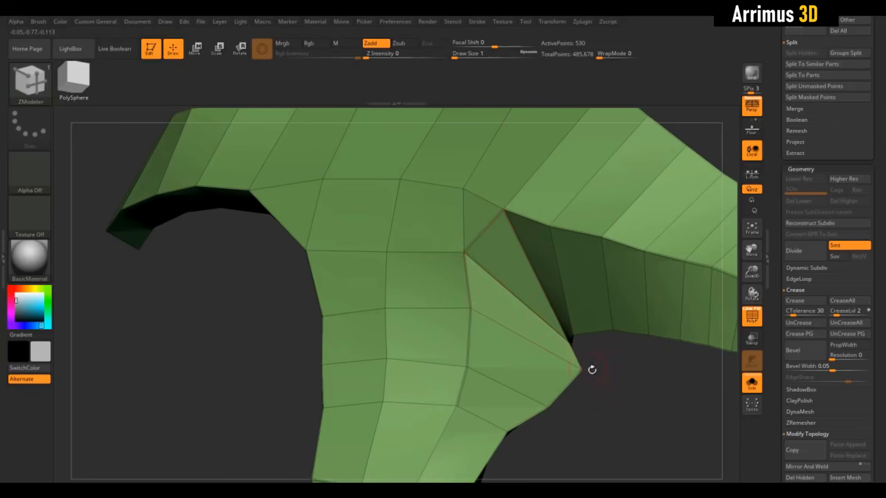
left_click_drag(591, 370, 474, 382, "alt")
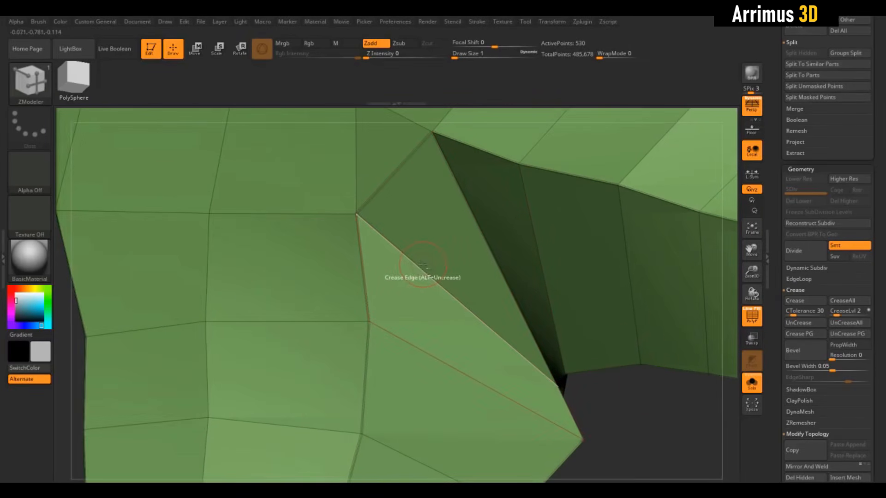
left_click_drag(625, 406, 540, 424, "alt")
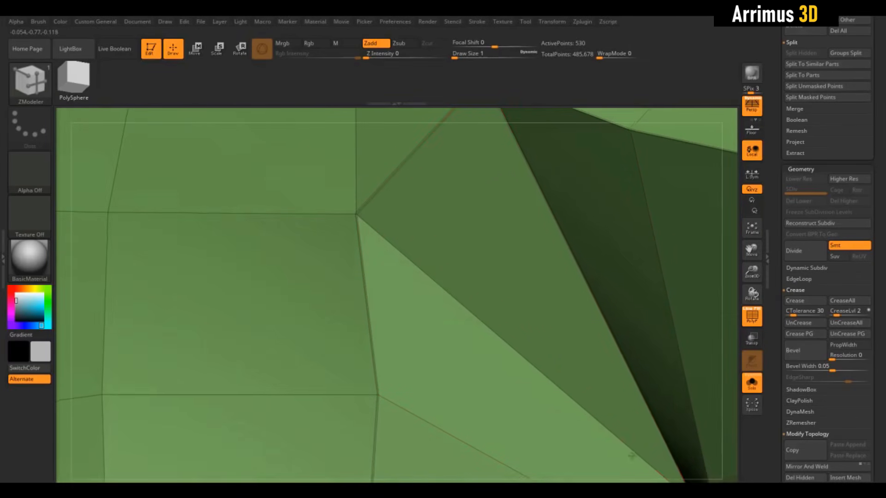
left_click(546, 196)
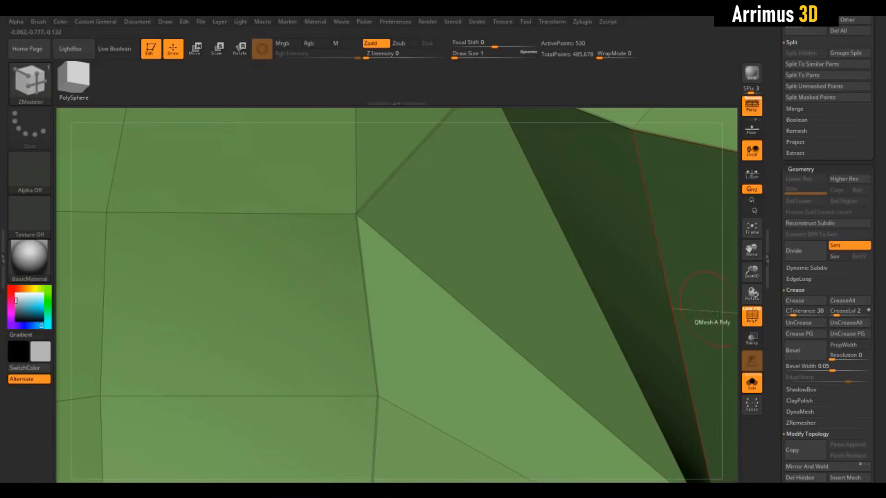
left_click_drag(733, 329, 730, 168, "alt")
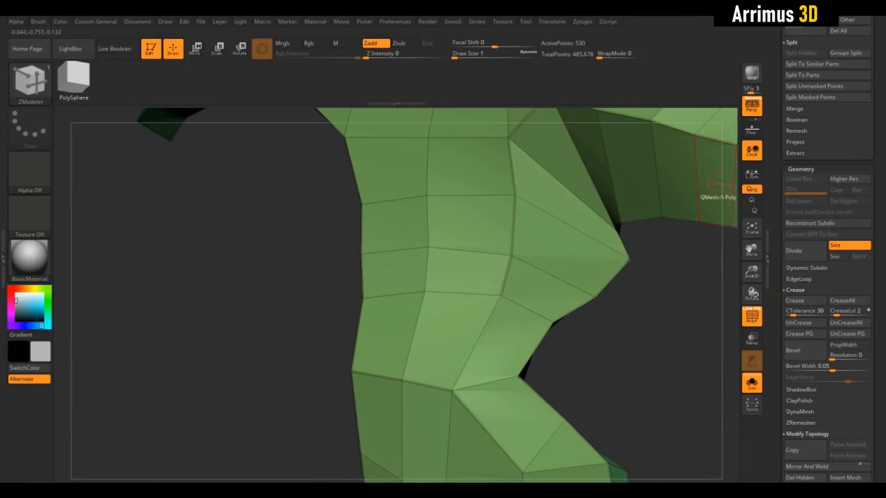
left_click_drag(667, 314, 639, 344, "alt")
Step: Enable Dynamic Subdiv on the mask and check the smoothed side opening with and without the polyframe
left_click(803, 268)
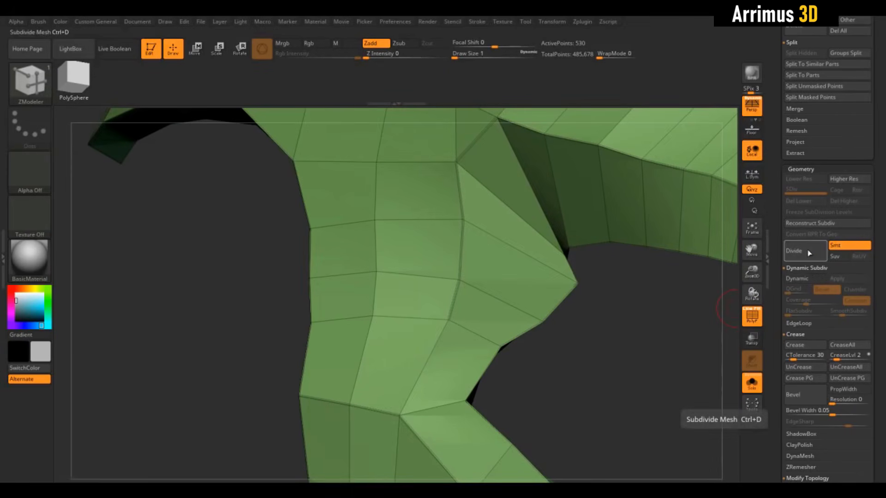
left_click(808, 279)
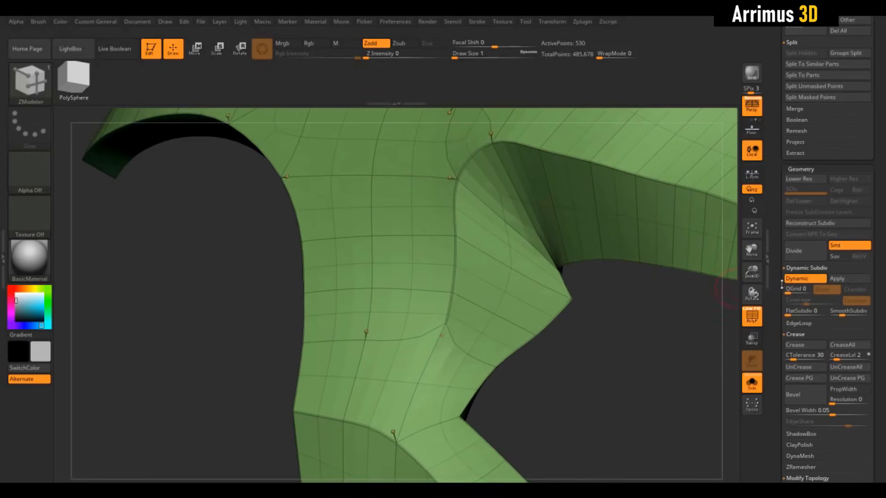
key("shift+f")
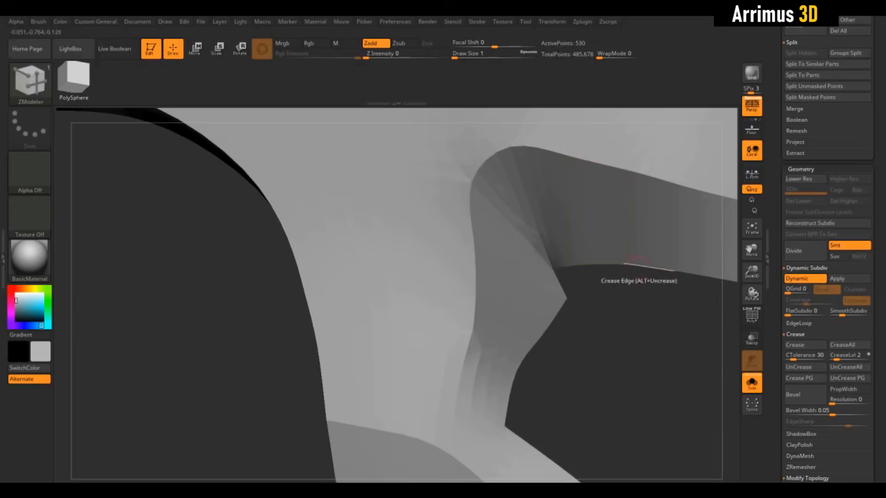
key("ctrl+z")
key("d")
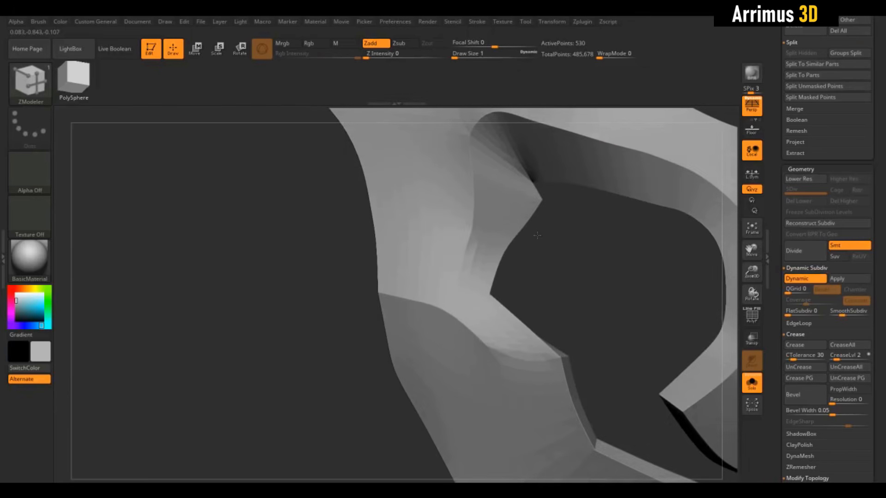
left_click_drag(566, 273, 655, 276, "alt")
key("shift+f")
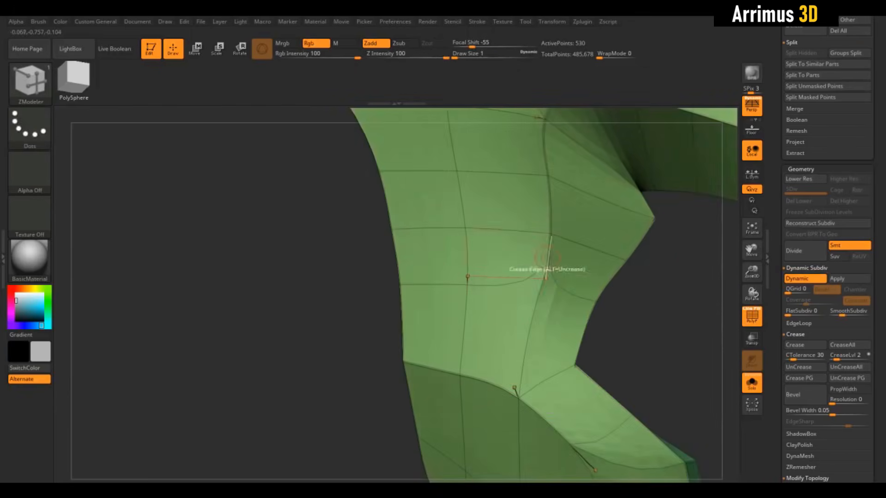
Step: Compare the side opening's inner corner with Dynamic Subdiv off and on, with and without the polyframe
key("shift+f")
left_click(799, 281)
left_click_drag(672, 312, 650, 297, "alt")
key("shift+f")
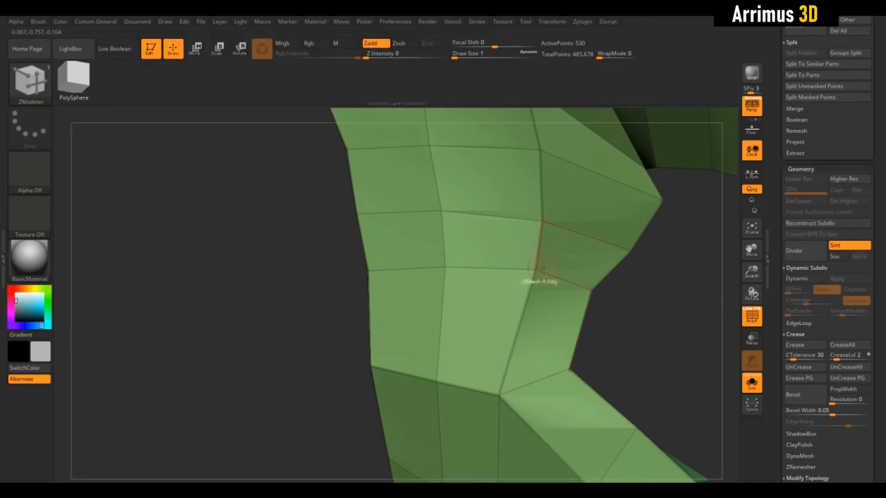
left_click(810, 286)
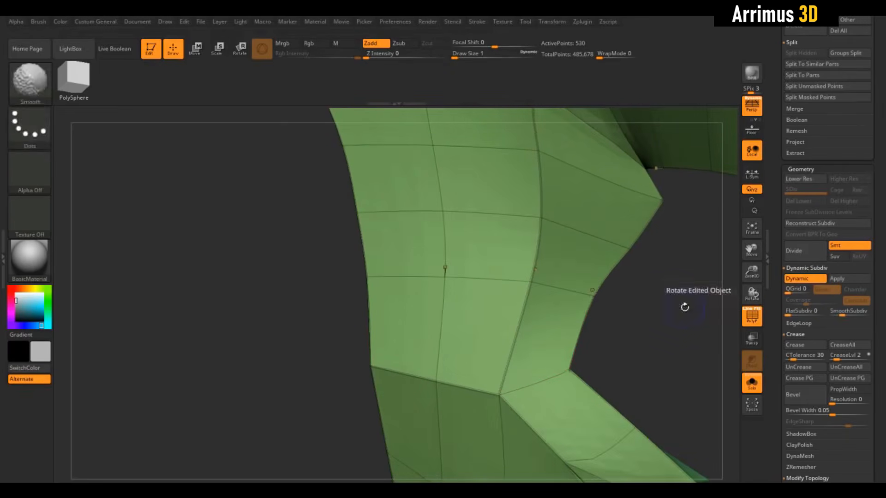
key("shift+f")
left_click_drag(684, 306, 618, 276)
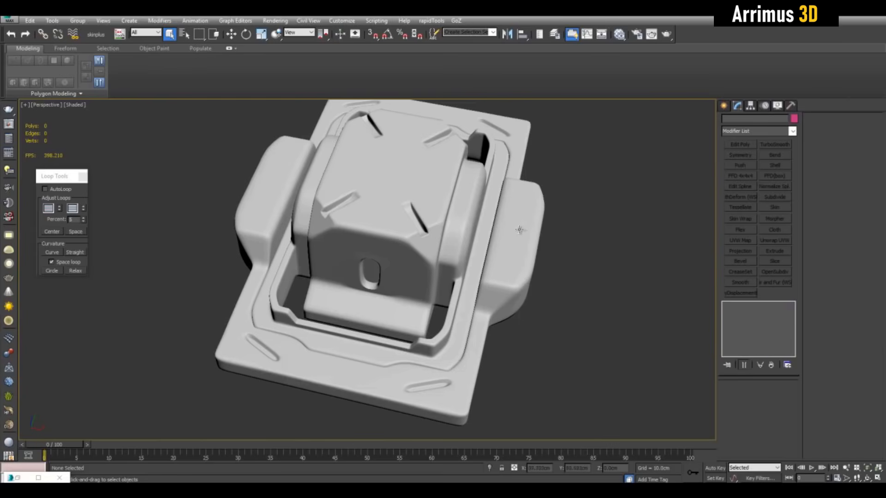
Step: Switch to 3ds Max, select the hard-surface housing model and show its edged faces
middle_click_drag(545, 269, 560, 272, "alt")
scroll(556, 272, "up", 3)
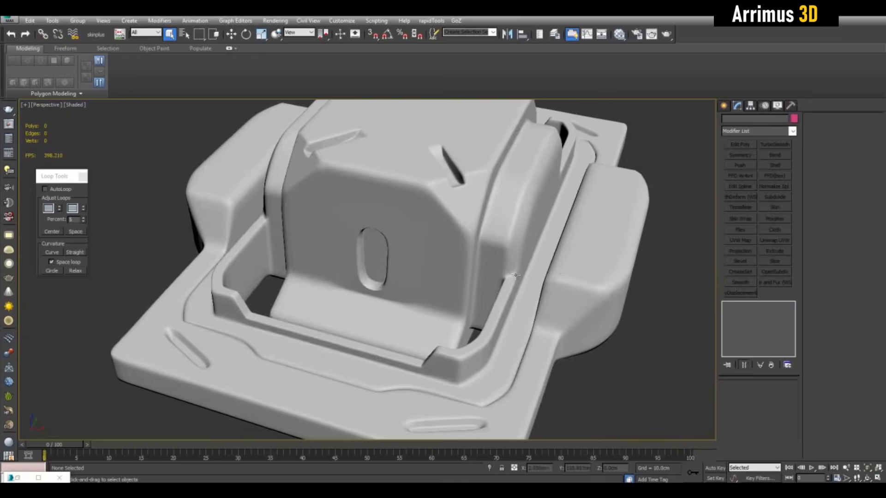
key("F4")
left_click(504, 266)
middle_click_drag(503, 266, 515, 269, "alt")
scroll(514, 270, "down", 3)
Step: Go to the model's base Editable Poly level and compare the low-poly cage with the subdivided end result
left_click(761, 343)
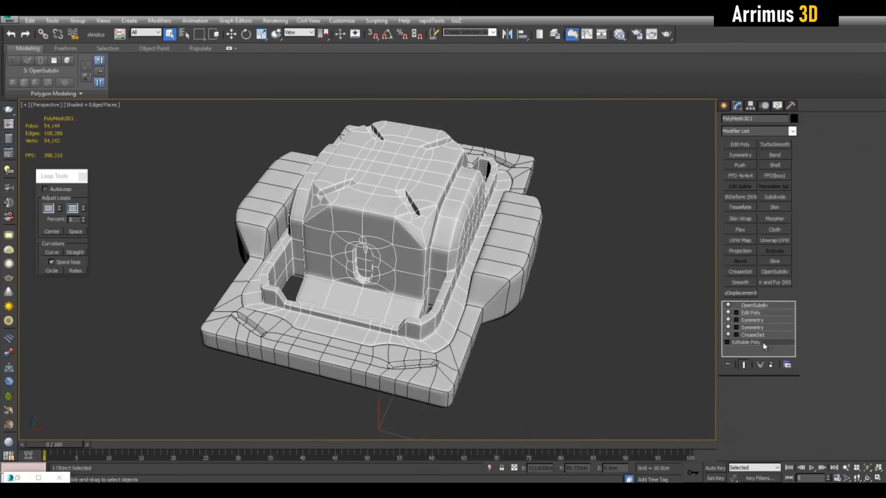
left_click(743, 365)
middle_click_drag(640, 333, 650, 298, "alt")
scroll(639, 303, "up", 3)
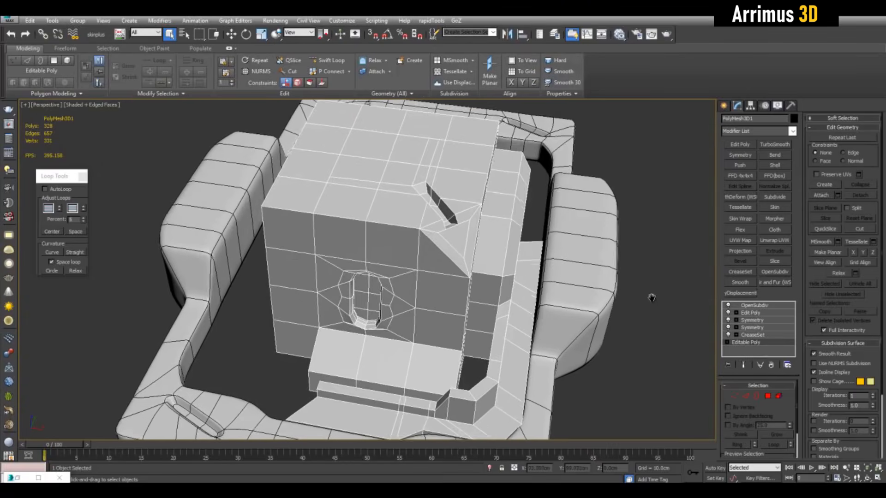
key("grave")
key("grave")
Step: Isolate the model and compare the front face around the slot with the end result shown and hidden
key("grave")
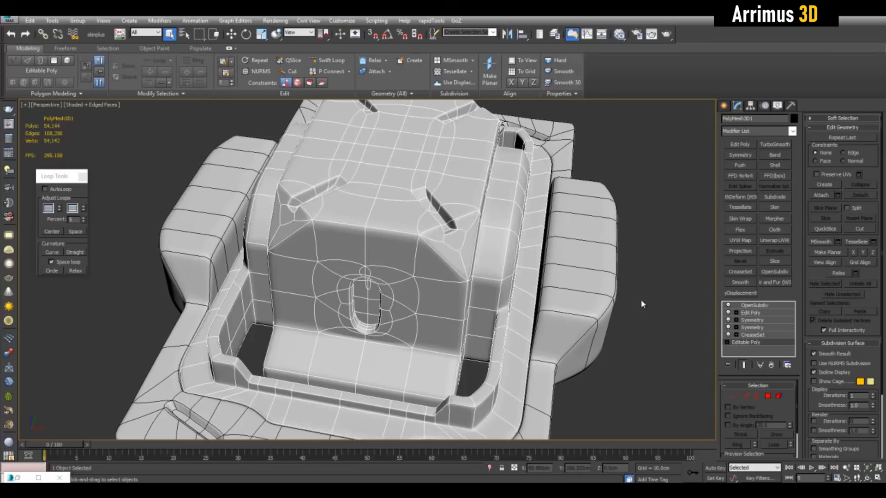
key("grave")
key("grave")
key("grave")
key("grave")
key("grave")
key("grave")
key("grave")
key("grave")
middle_click_drag(658, 293, 623, 285, "alt")
key("grave")
key("alt+q")
scroll(616, 291, "up", 5)
key("grave")
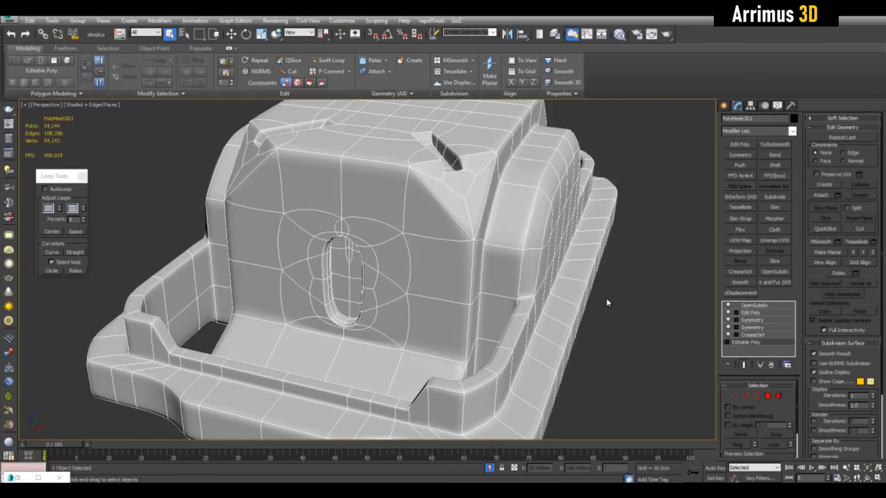
key("grave")
key("grave")
key("grave")
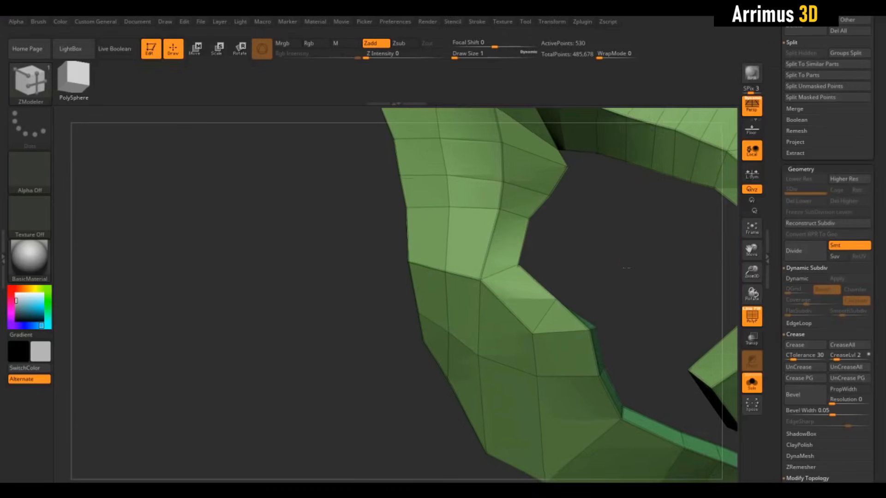
Step: Switch back to ZBrush and examine the whole mask with the dynamic smoothing and the polyframe toggled
left_click_drag(627, 265, 409, 292)
key("shift+f")
key("d")
key("shift+d")
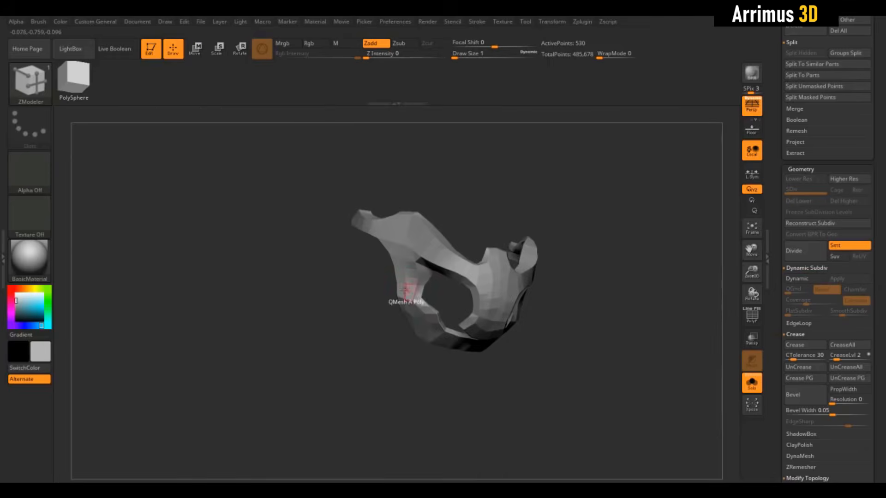
key("shift+f")
left_click_drag(613, 278, 531, 299, "alt")
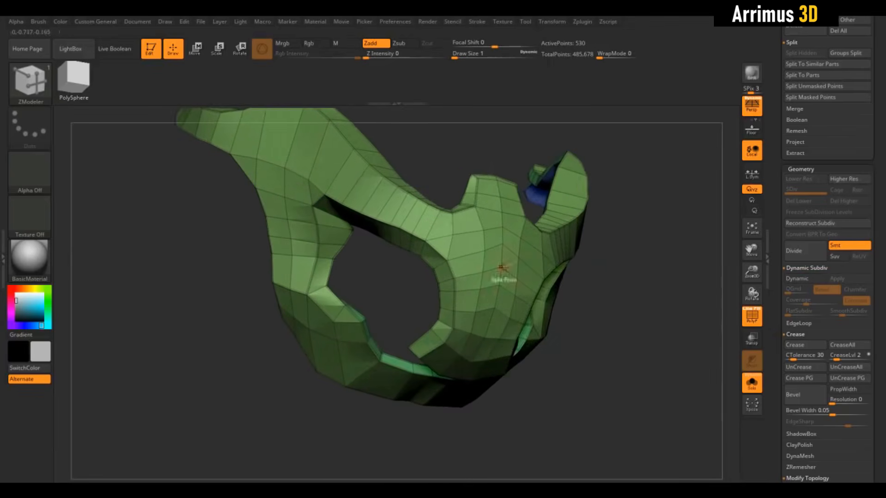
Step: Compare the smoothed and unsmoothed mask from the front, and examine the creased notch beside the raised central tab
key("shift+f")
left_click_drag(616, 296, 640, 289)
key("d")
key("shift+d")
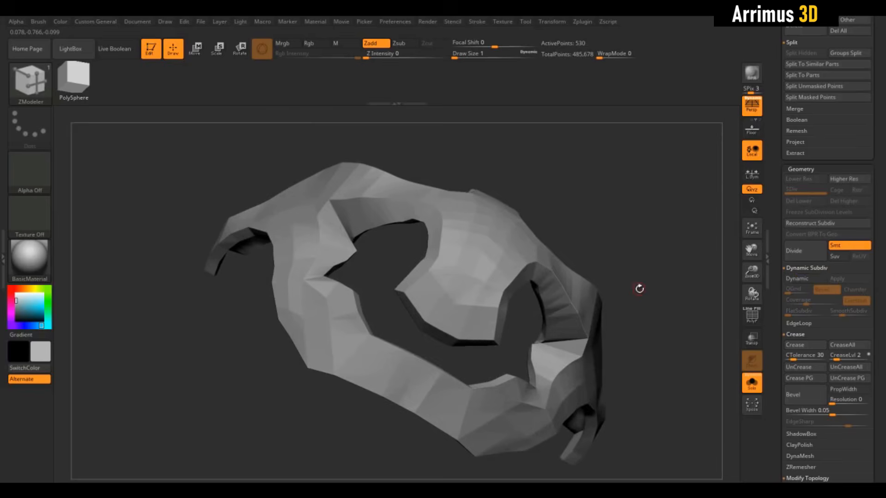
key("d")
key("shift+d")
key("d")
left_click_drag(614, 214, 484, 216)
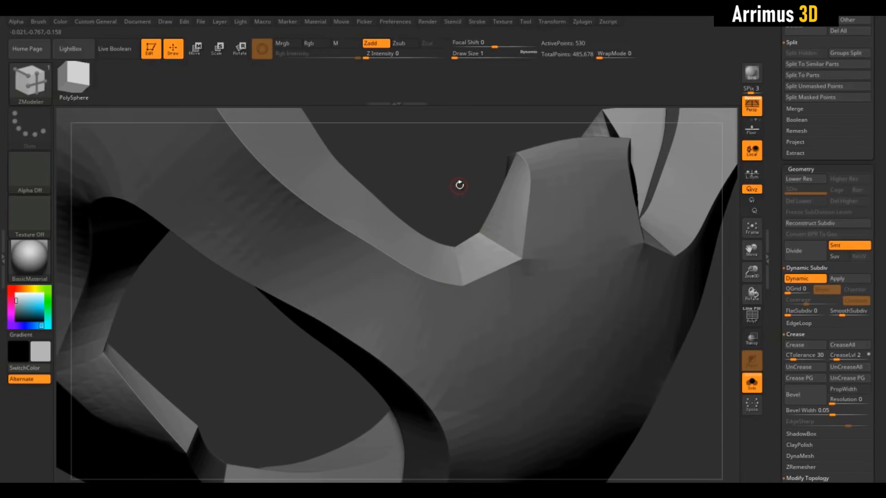
Step: Uncrease the short cross edges in the notch beside the central tab and check the smoothed notch
key("shift+d")
key("shift+f")
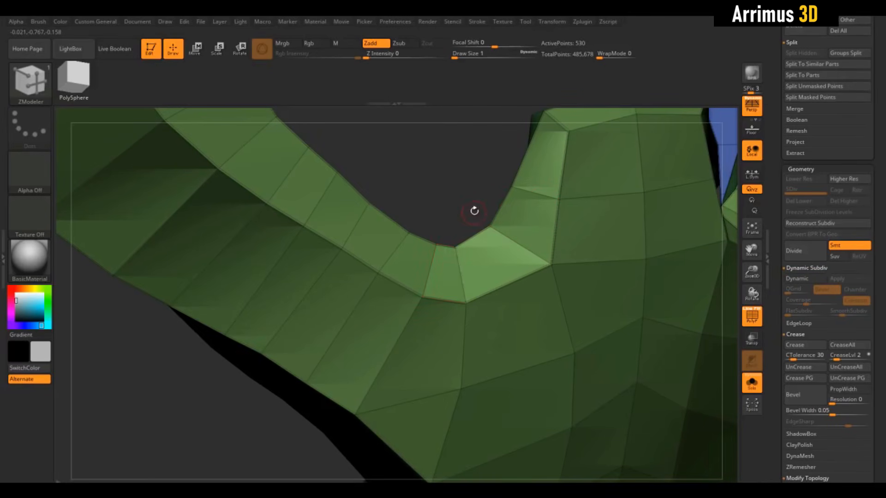
key("shift+d")
key("shift+f")
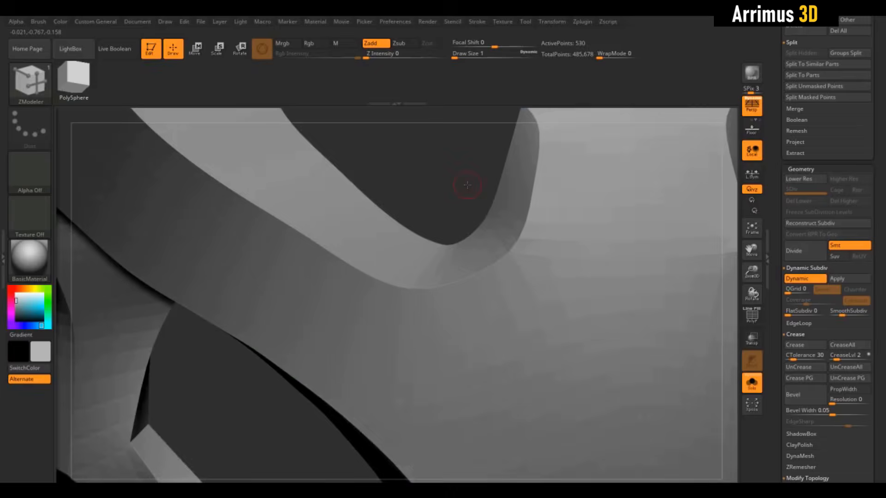
right_click_drag(467, 185, 467, 127, "ctrl")
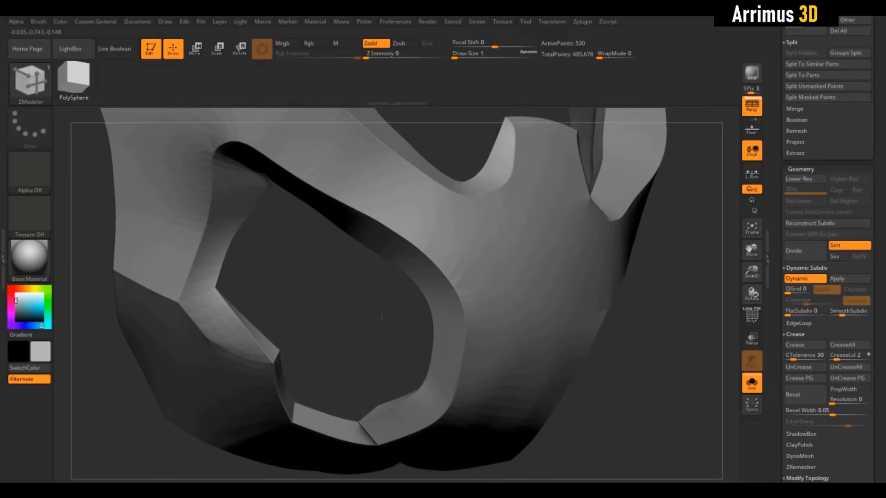
Step: Examine the inner corner and lower rim of the side opening with and without smoothing and polyframe
left_click_drag(380, 317, 501, 251)
left_click_drag(500, 251, 561, 186, "alt")
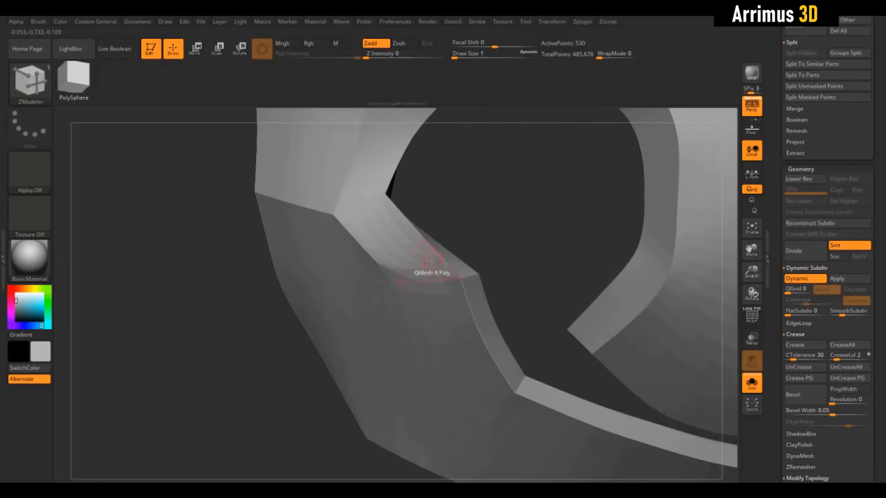
key("shift+d")
key("shift+f")
left_click_drag(526, 219, 604, 284)
key("shift+f")
key("shift+d")
key("shift+d")
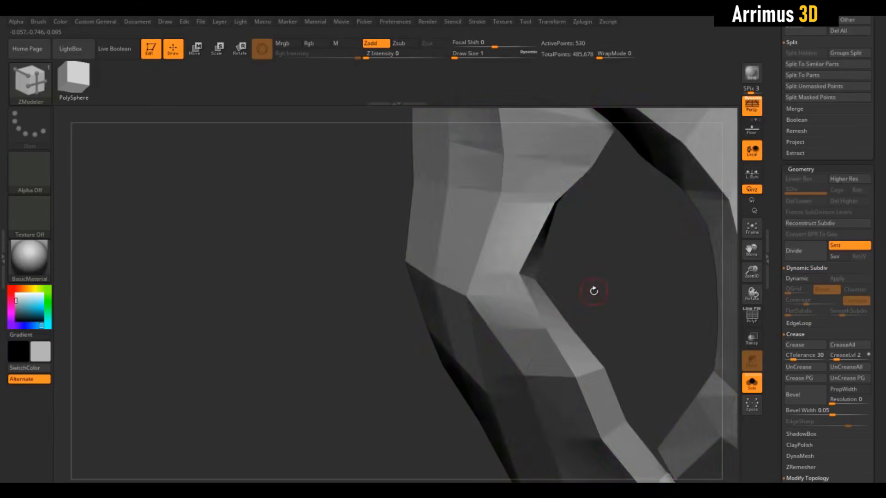
Step: Uncrease the cross edges at the inner corner of the side opening and check the smoothed corner
key("shift+f")
left_click_drag(558, 270, 531, 263)
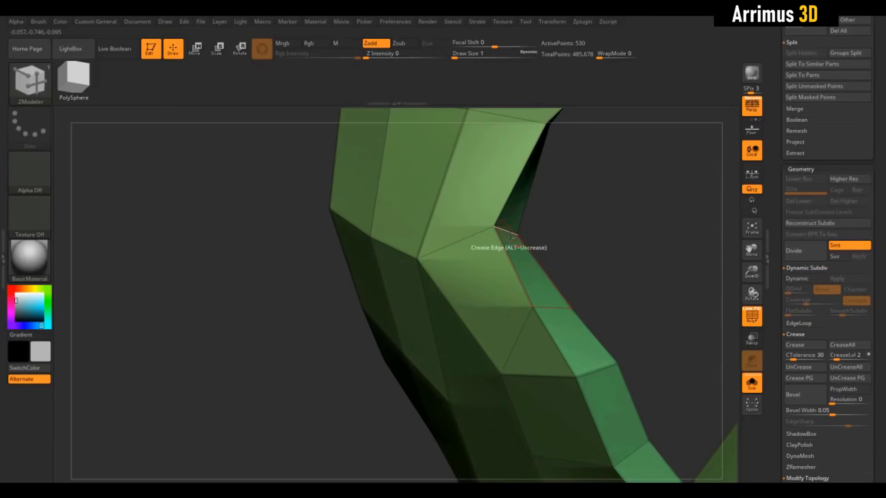
key("shift+d")
left_click_drag(567, 224, 579, 223)
key("shift+f")
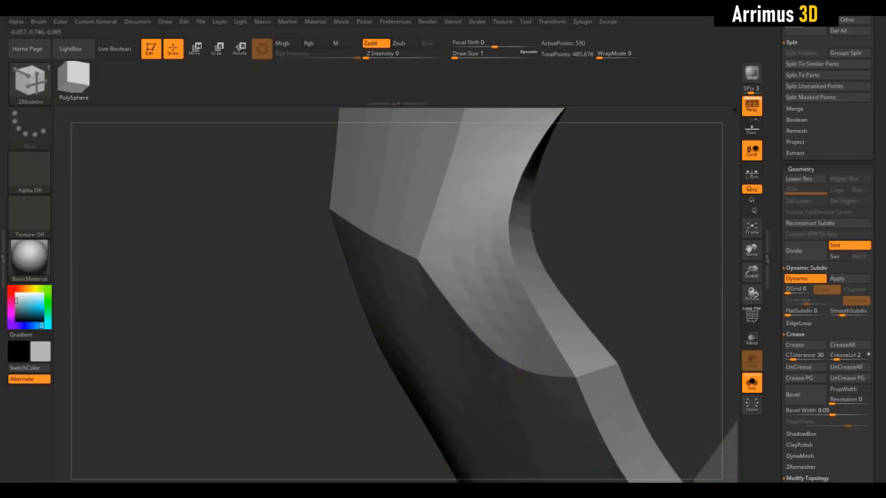
Step: Crease the border edge on the inside of the mask's opening, and check the smoothed surface
left_click_drag(599, 252, 701, 408)
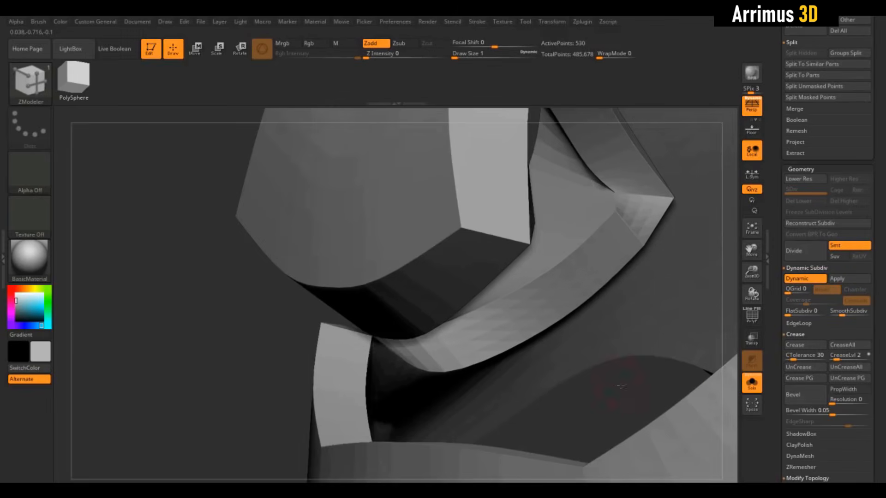
left_click_drag(621, 386, 618, 352)
key("shift+d")
key("shift+f")
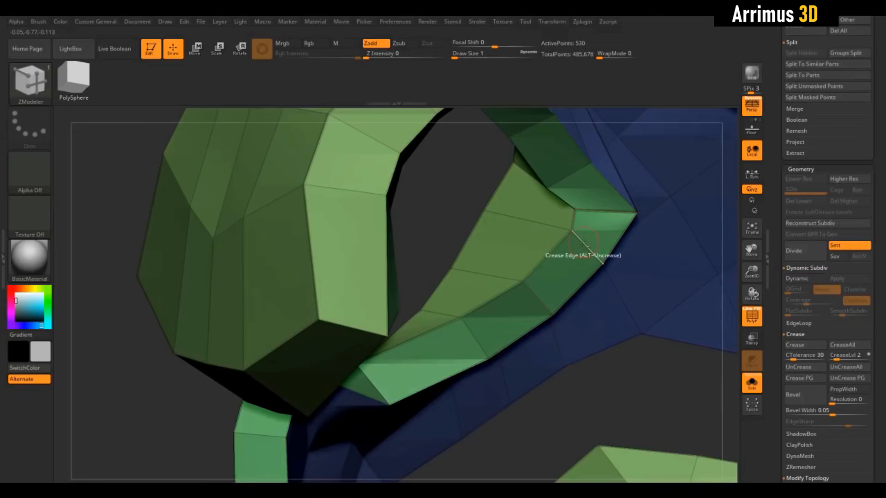
left_click(478, 236)
key("shift+f")
key("shift+d")
left_click_drag(443, 204, 504, 233)
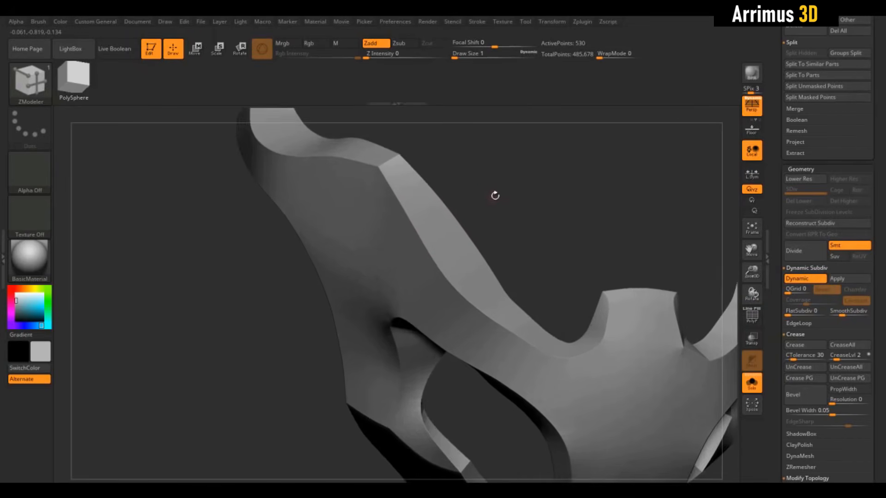
Step: Uncrease the cross edge at the bend of the mask's upper arm and check the smoothed arm
left_click_drag(495, 195, 569, 274)
key("shift+d")
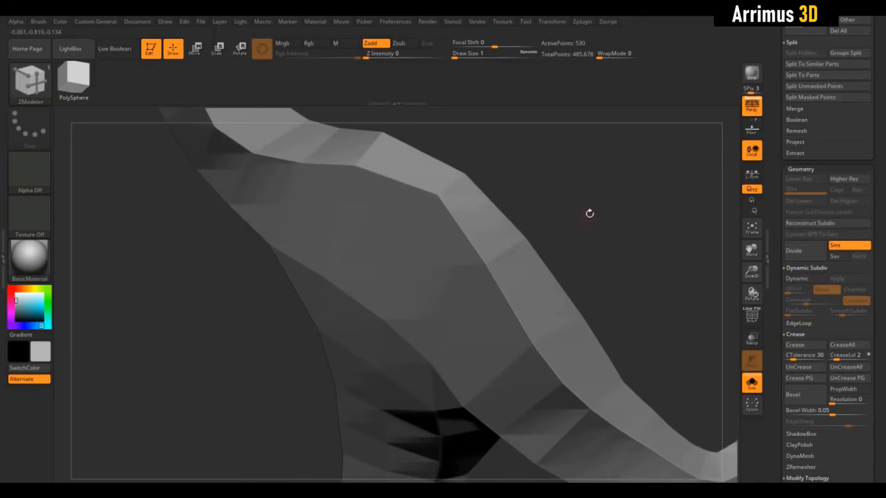
left_click_drag(589, 212, 607, 273)
key("shift+f")
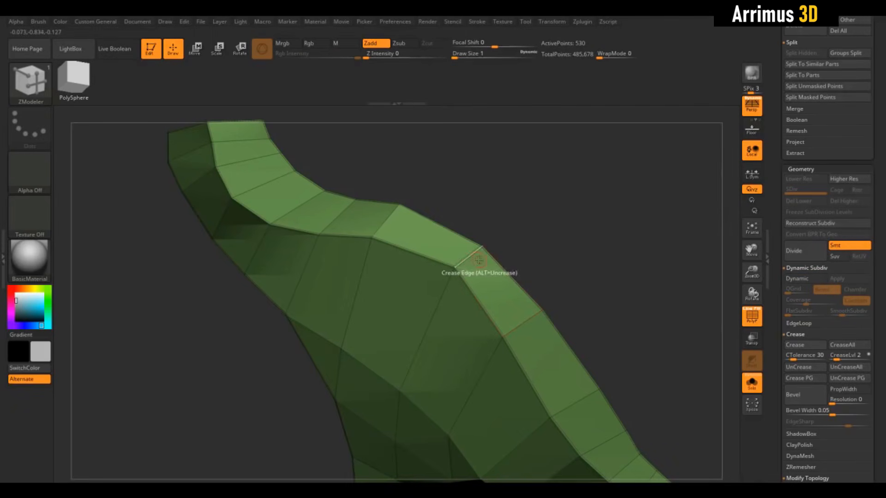
key("shift+f")
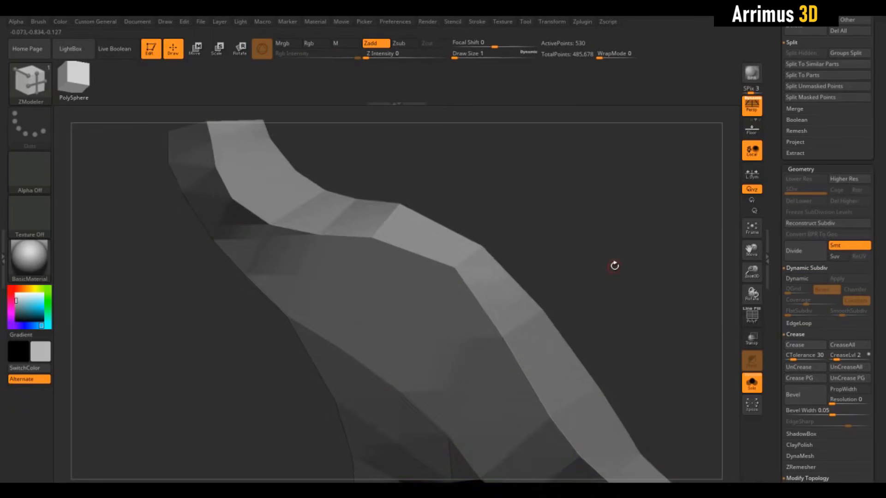
key("shift+d")
left_click_drag(613, 296, 505, 243)
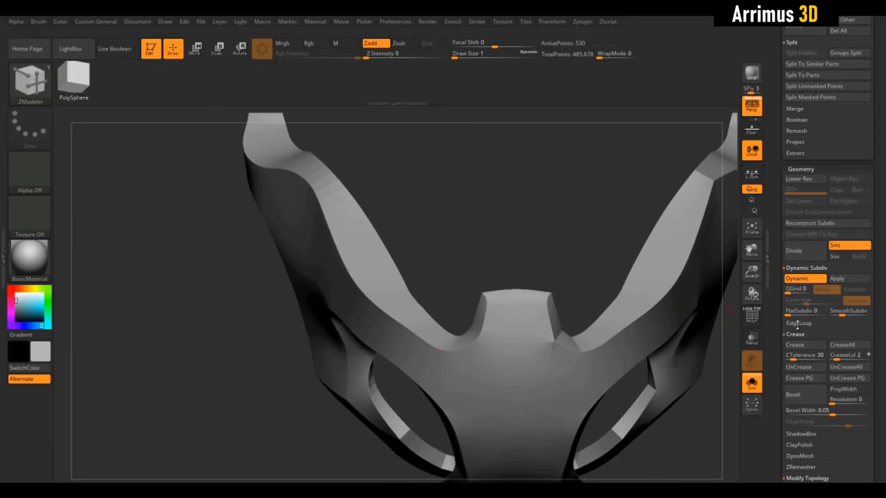
Step: Mirror and weld the mask to carry the crease edits to the other side, and check it with dynamic smoothing
key("shift+d")
left_click_drag(771, 318, 769, 257)
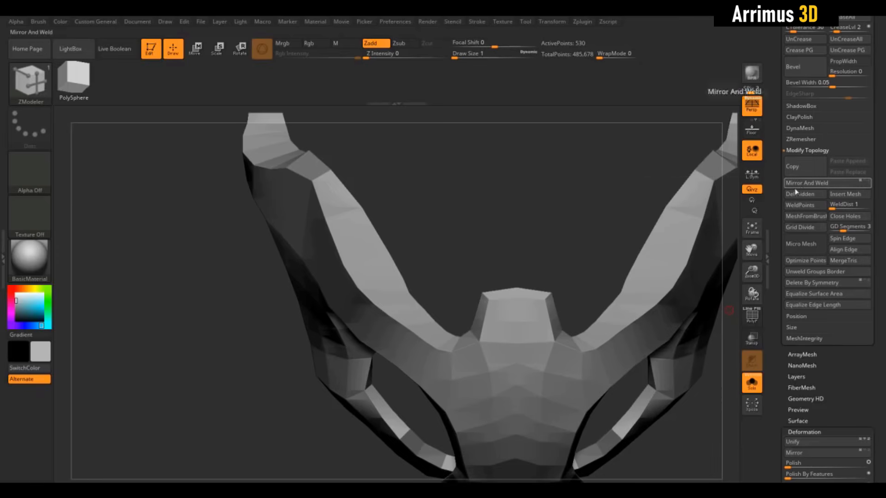
left_click_drag(514, 252, 668, 172)
key("d")
key("shift+d")
key("shift+f")
Step: Enable Dynamic Subdiv, apply it as real subdivision levels to inspect the mask, and undo the application
left_click_drag(774, 114, 777, 221)
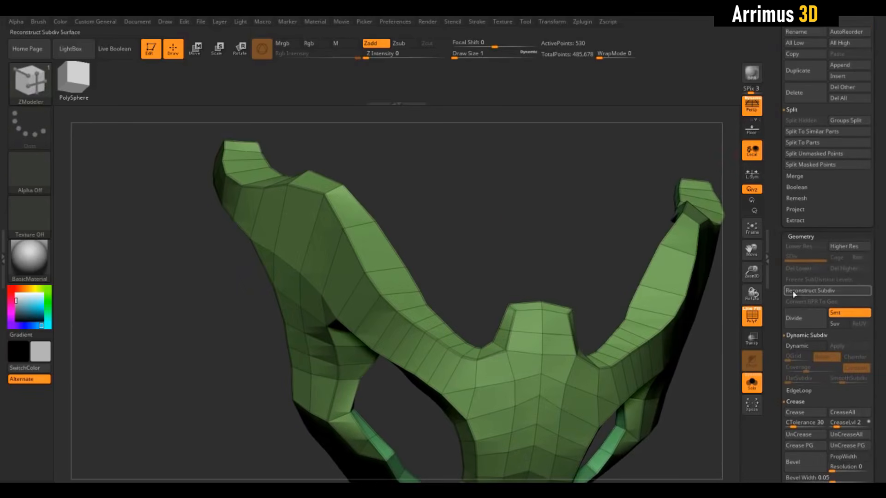
left_click(810, 345)
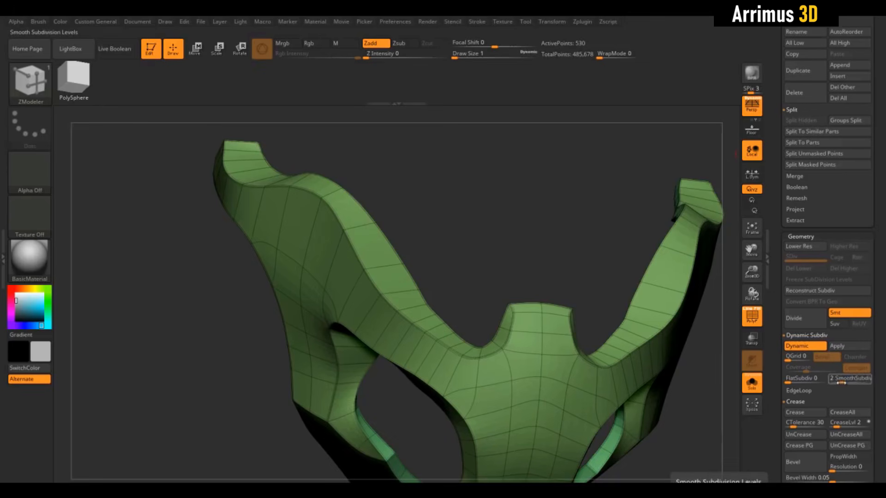
left_click(843, 345)
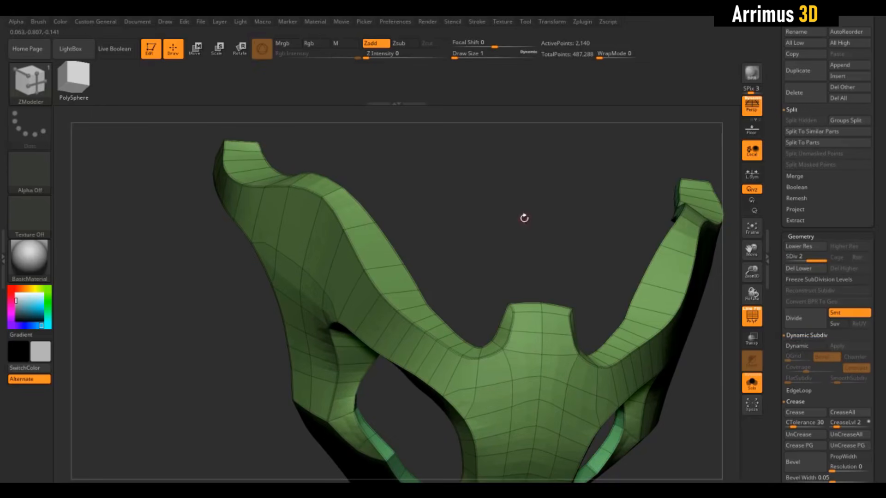
left_click_drag(523, 217, 618, 222)
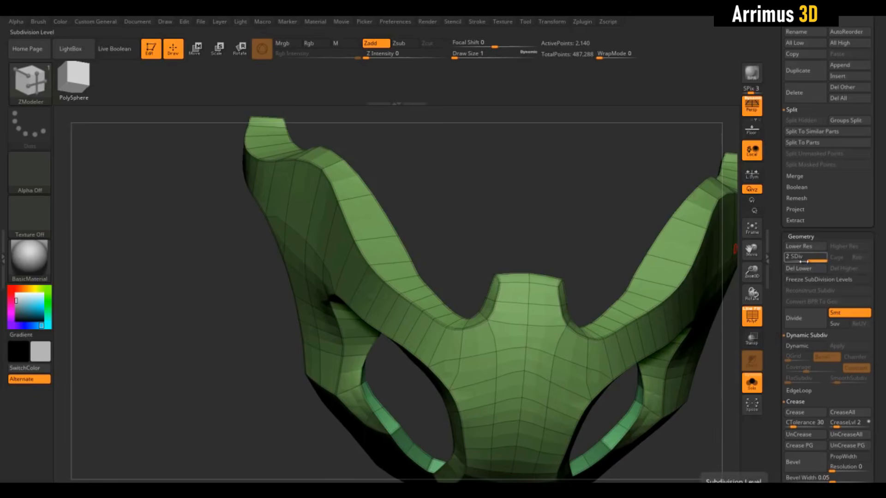
key("ctrl+z")
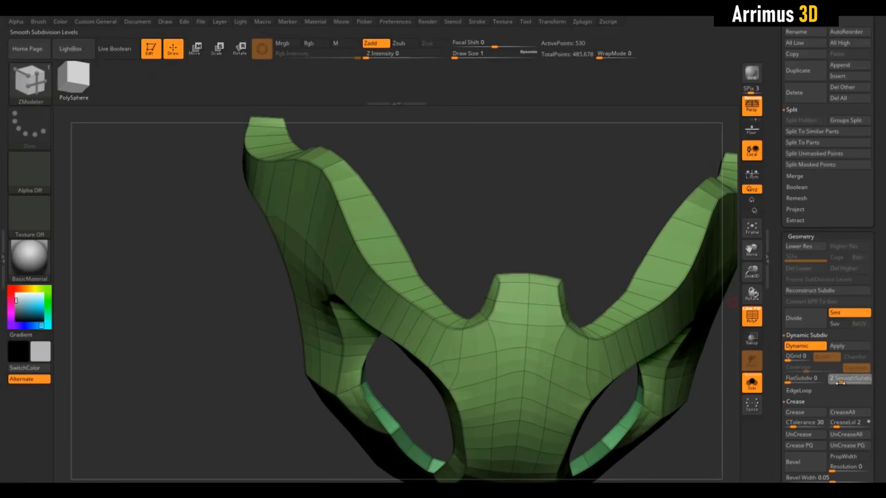
Step: Turn off Dynamic Subdiv and divide the mask once
left_click(809, 347)
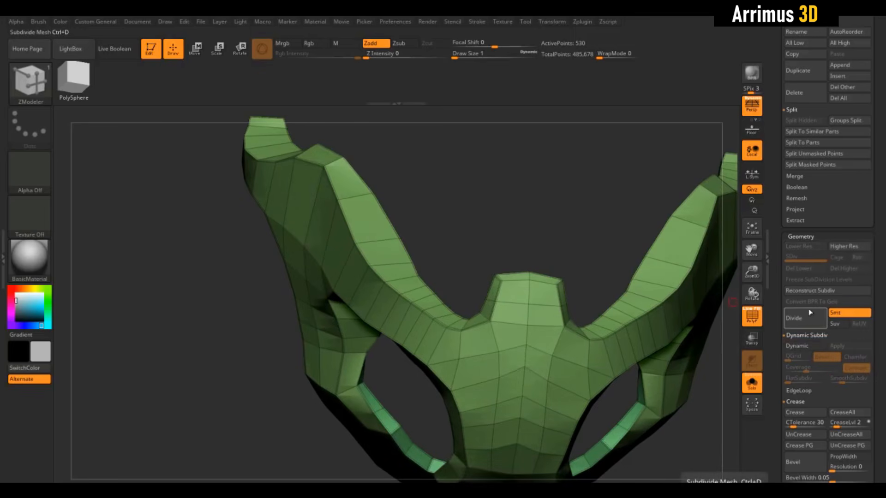
left_click(809, 322)
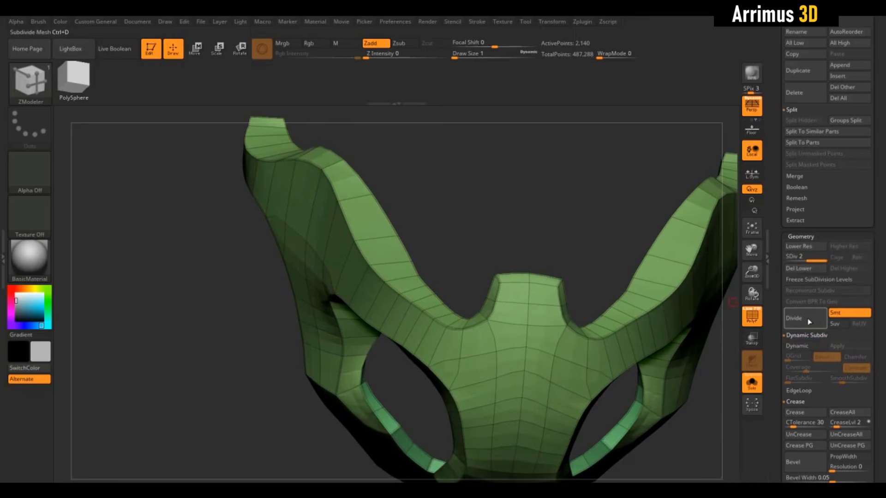
Step: Delete the mask's lower subdivision level
left_click(807, 269)
left_click_drag(366, 197, 369, 217)
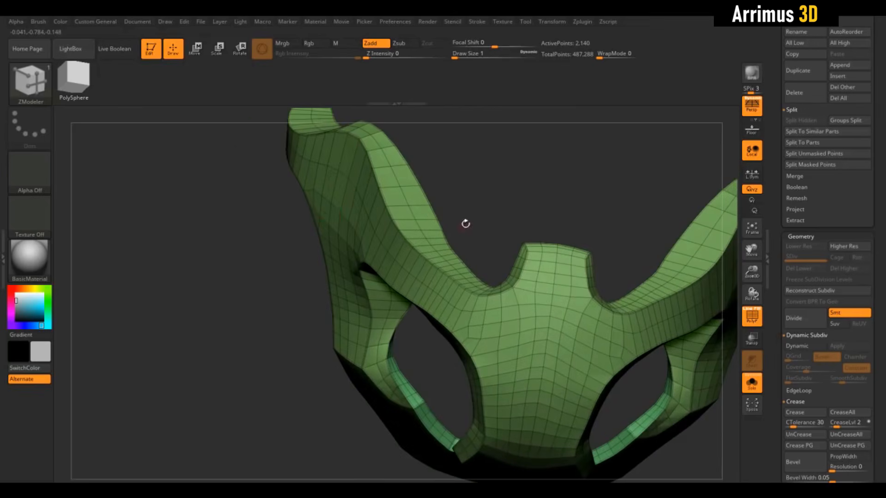
left_click_drag(466, 223, 526, 248)
Step: Try marking polygons along the curve beside the nose tab and extruding them with QMesh, and undo the edits
left_click_drag(530, 211, 485, 288)
right_click_drag(485, 288, 572, 295)
key("ctrl+z")
key("ctrl+z")
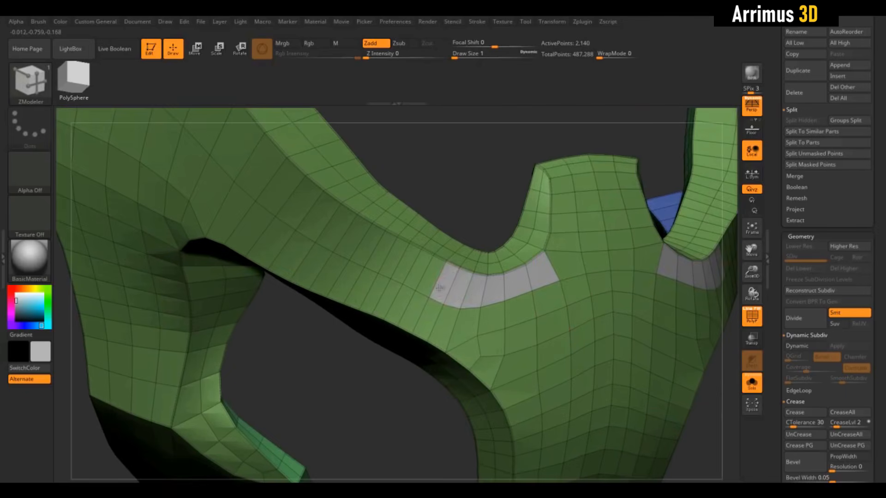
right_click_drag(439, 287, 536, 287)
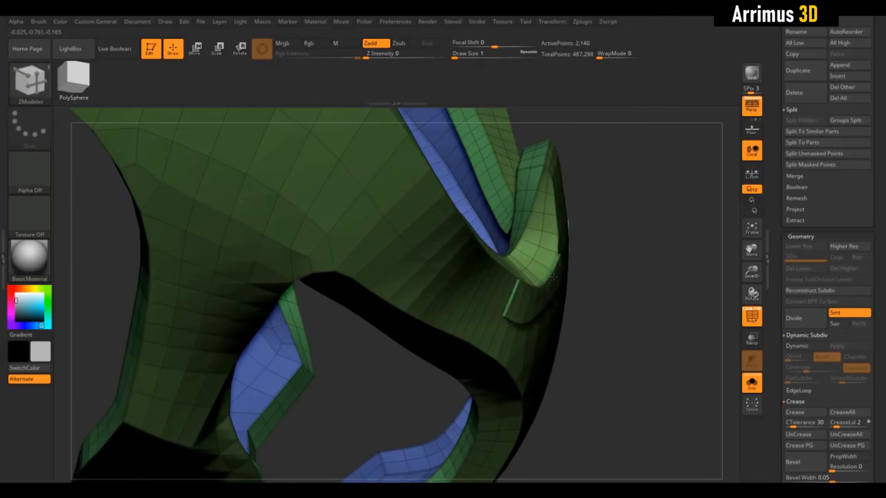
left_click_drag(553, 277, 574, 271)
right_click_drag(573, 271, 591, 277)
key("ctrl+z")
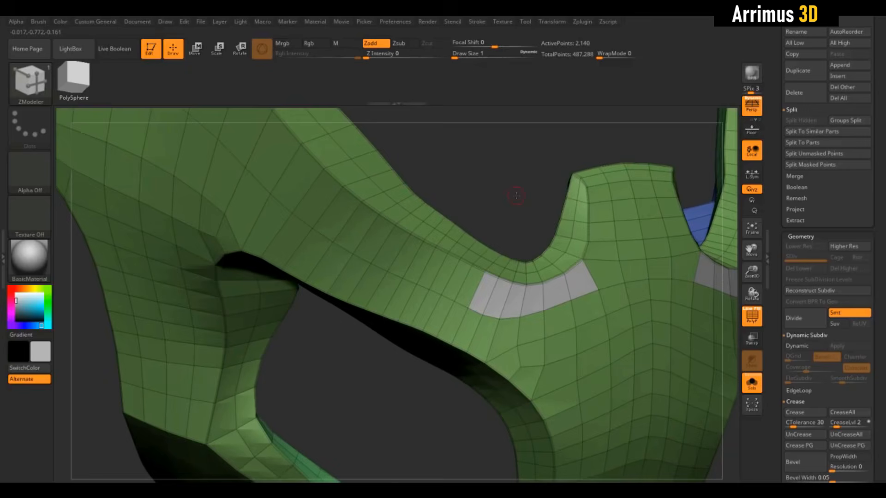
right_click_drag(516, 196, 517, 209, "alt")
key("ctrl+z")
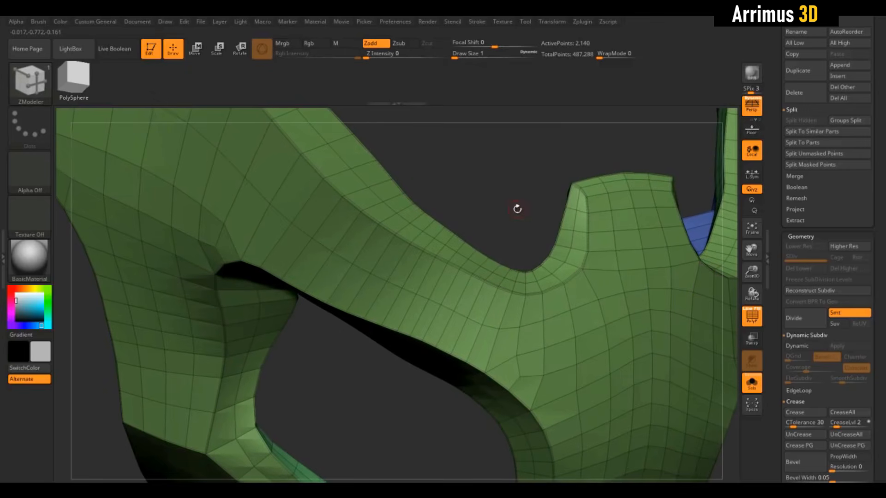
Step: Try extruding the polygon strip along the mask's upper border outward using QMesh with the Polyloop target
right_click(577, 292)
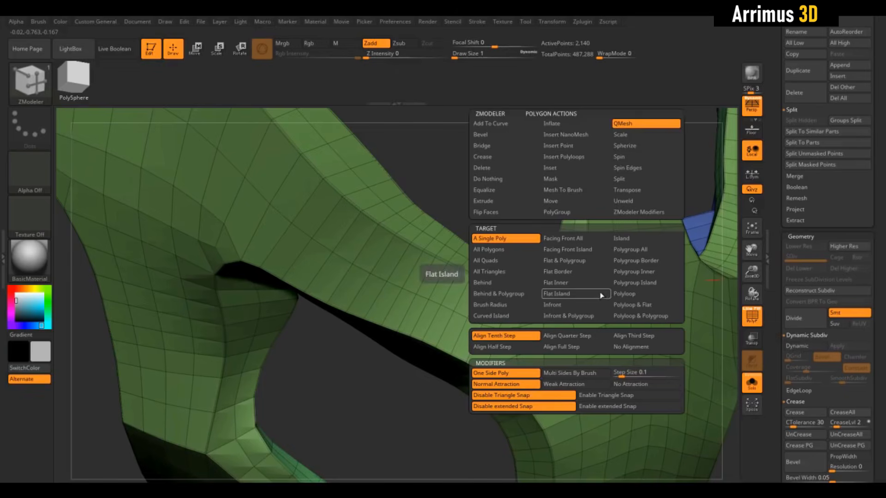
left_click(619, 294)
right_click_drag(478, 193, 544, 231)
mouse_move(519, 275)
left_mouse_down("alt")
mouse_move(444, 272)
mouse_move(388, 241)
left_mouse_up("alt")
key("ctrl+z")
right_click_drag(479, 156, 594, 211)
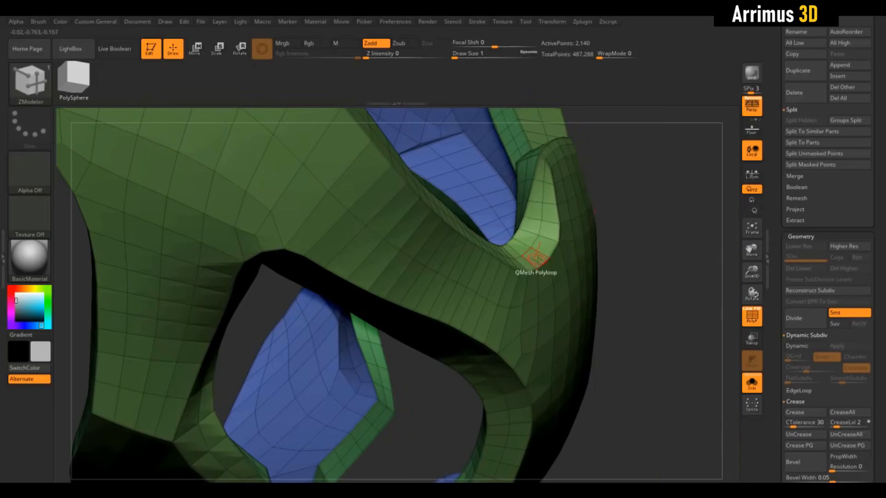
left_click_drag(556, 267, 589, 230)
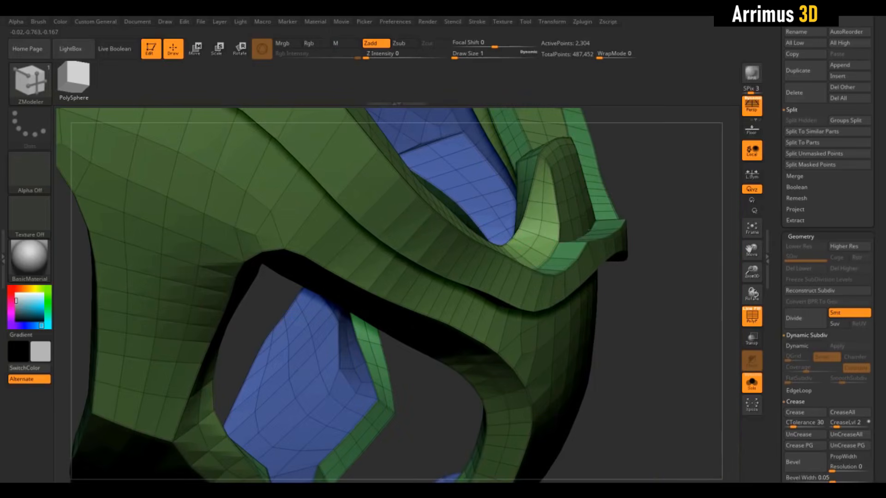
Step: Check the raised border with dynamic smoothing and the wireframe hidden, and undo the extrusion
right_click_drag(652, 342, 563, 285, "ctrl")
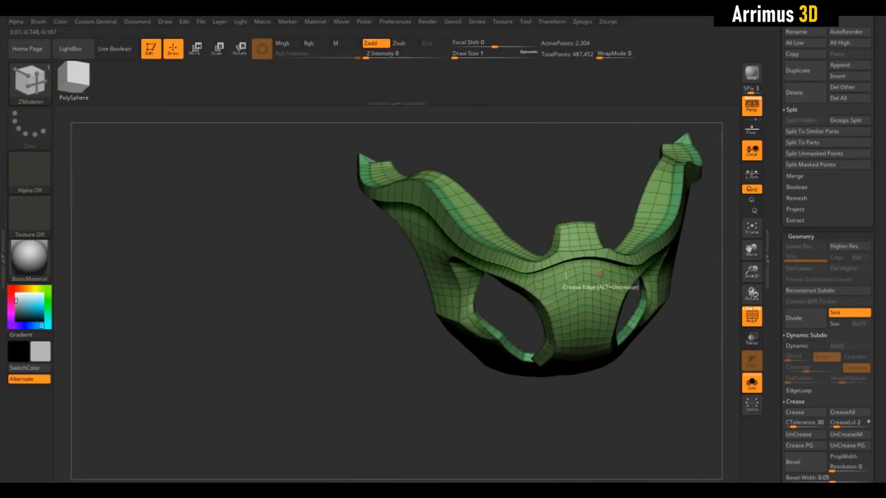
right_click_drag(568, 170, 549, 171, "alt")
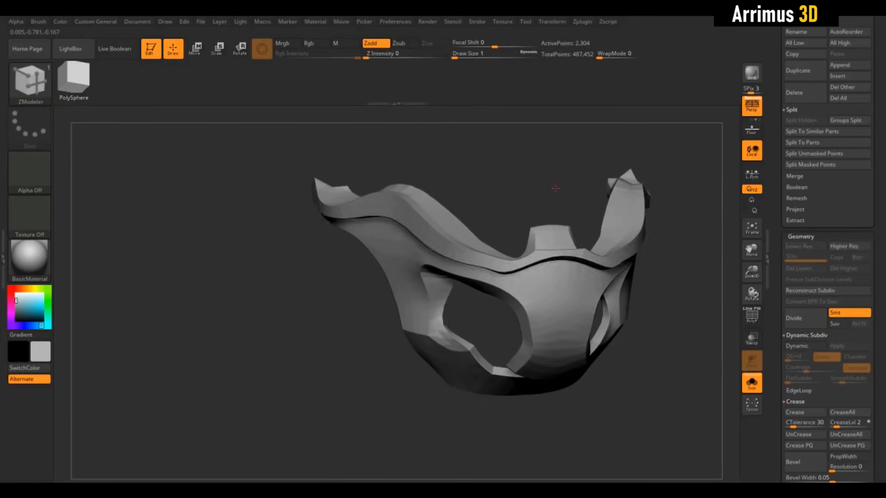
key("d")
right_click_drag(556, 187, 544, 252)
key("shift+d")
key("shift+f")
key("d")
key("shift+d")
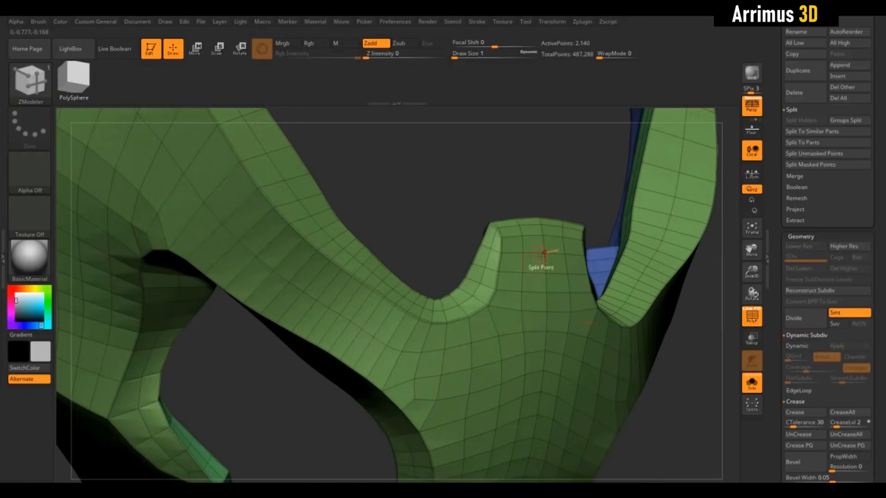
Step: Try extruding the border polyloop together with polygons marked along the nose tab's sides and upper edge, and undo it
right_click(508, 318)
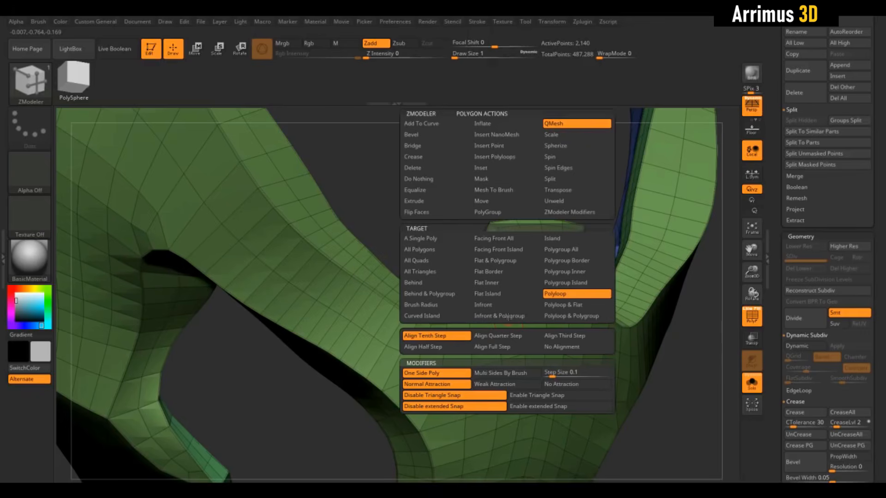
left_click(555, 295)
left_click_drag(517, 318, 549, 263)
right_click_drag(572, 193, 556, 252)
right_click_drag(526, 178, 496, 155)
key("ctrl+z")
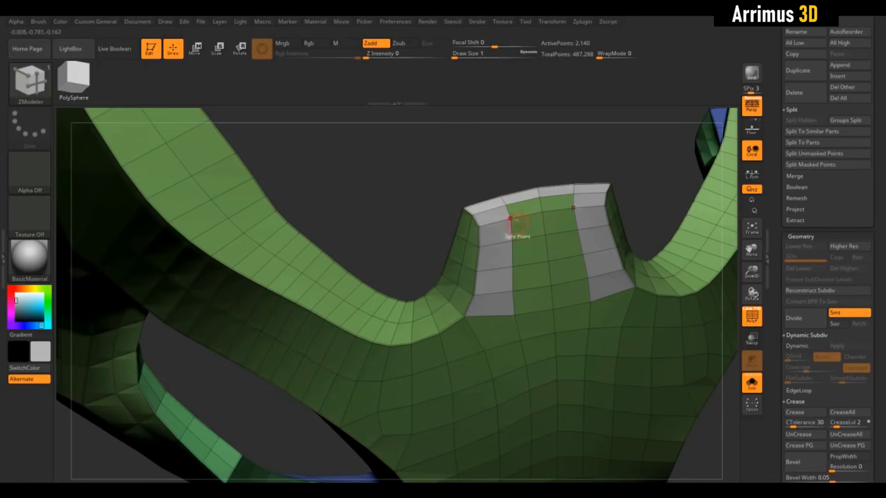
right_click_drag(390, 190, 405, 194)
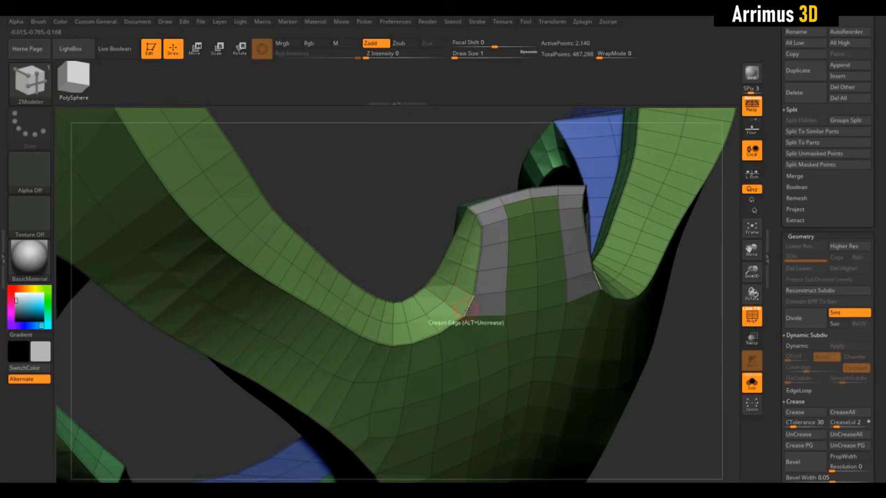
left_click_drag(485, 332, 571, 255)
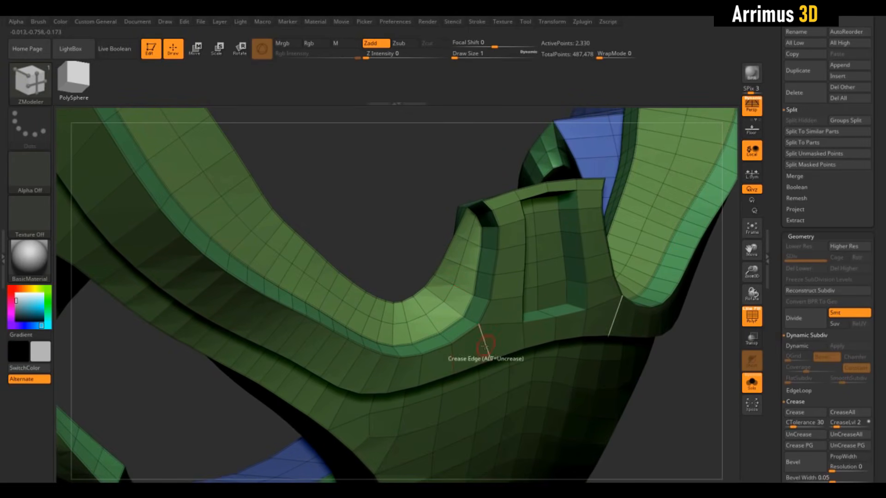
mouse_move(401, 218)
left_mouse_down()
mouse_move(390, 150)
mouse_move(417, 159)
mouse_move(390, 195)
mouse_move(369, 189)
mouse_move(461, 217)
mouse_move(391, 203)
left_mouse_up()
key("ctrl+z")
Step: Mark the two vertical polygon strips on the nose tab and extrude them together with the border using QMesh Polyloop
left_click_drag(438, 308, 443, 284, "alt")
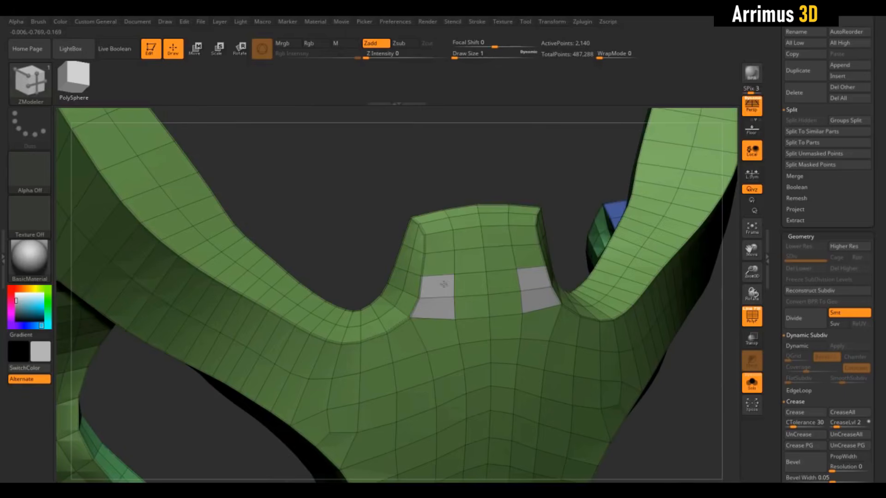
left_click_drag(530, 181, 578, 176)
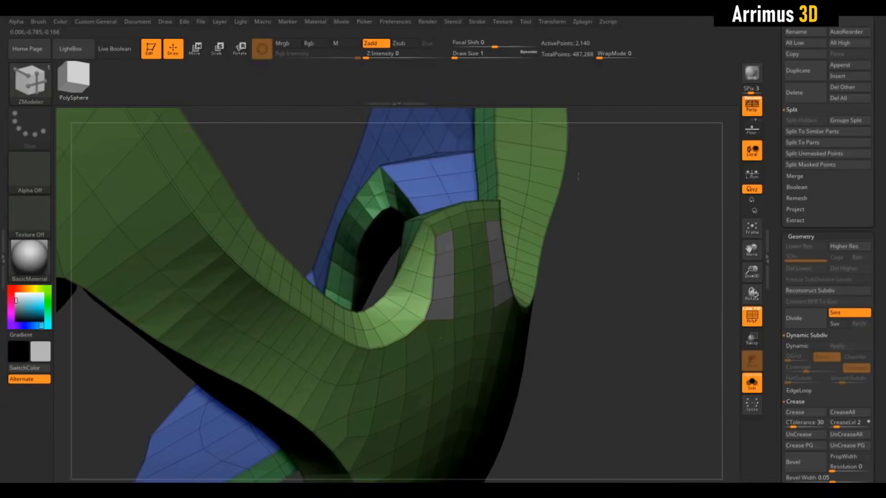
key("space")
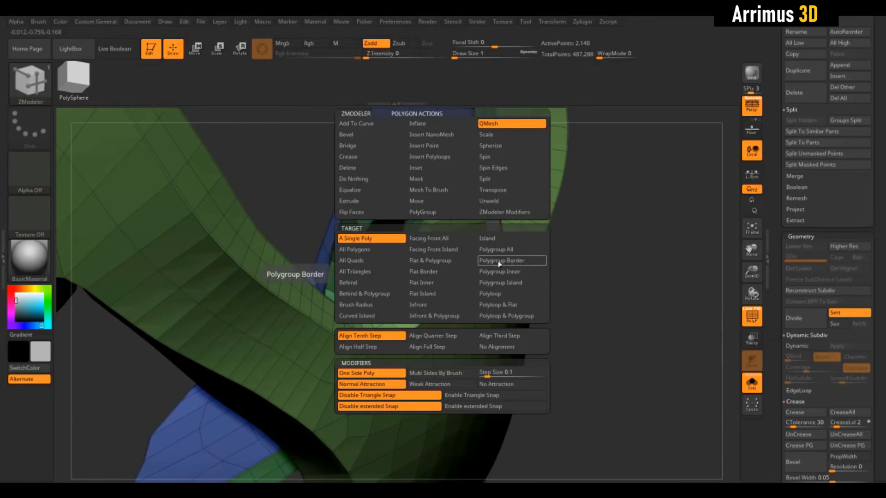
left_click(500, 295)
left_click_drag(455, 329, 470, 318)
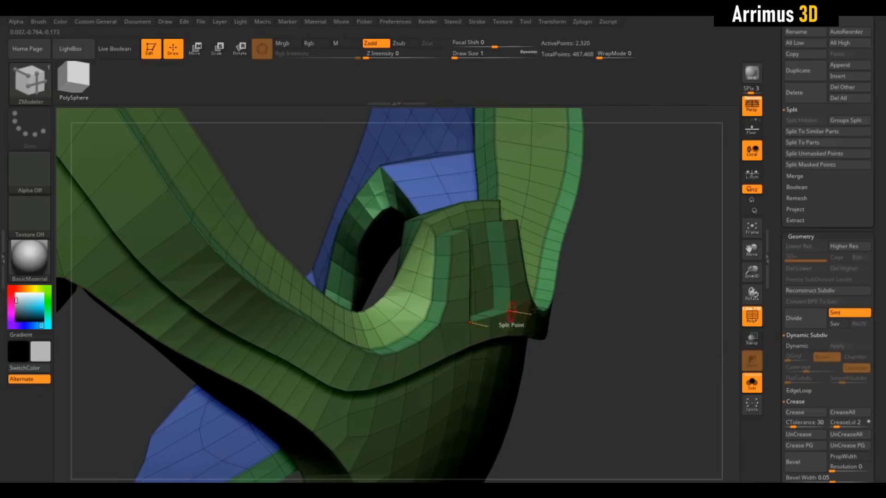
Step: Slide single edges on the raised nose-tab strips with the Slide Edge action to taper their upper ends
left_click_drag(628, 271, 649, 301)
mouse_move(692, 359)
left_mouse_down("alt")
mouse_move(690, 305)
mouse_move(697, 362)
left_mouse_up("alt")
key("space")
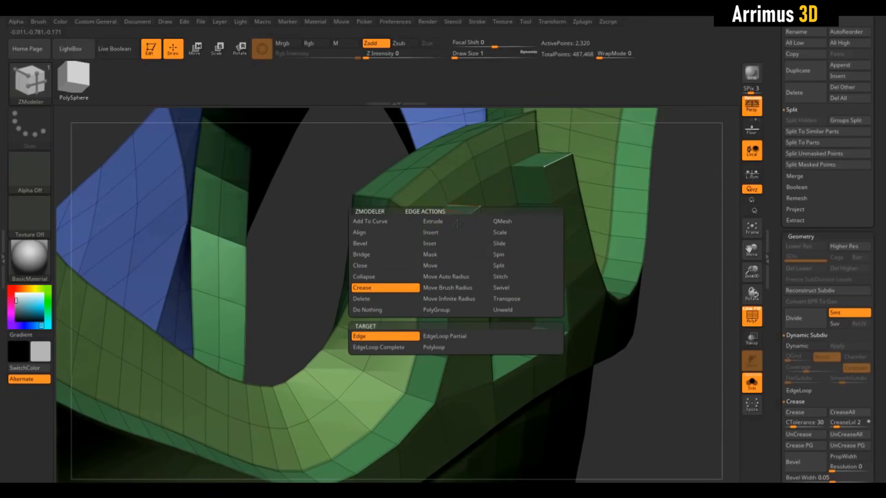
left_click(499, 243)
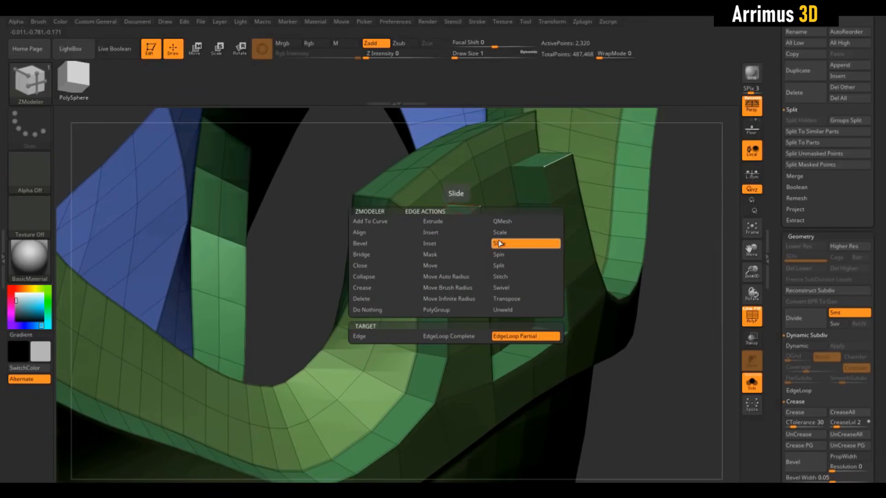
left_click(410, 339)
left_click_drag(461, 221, 422, 214)
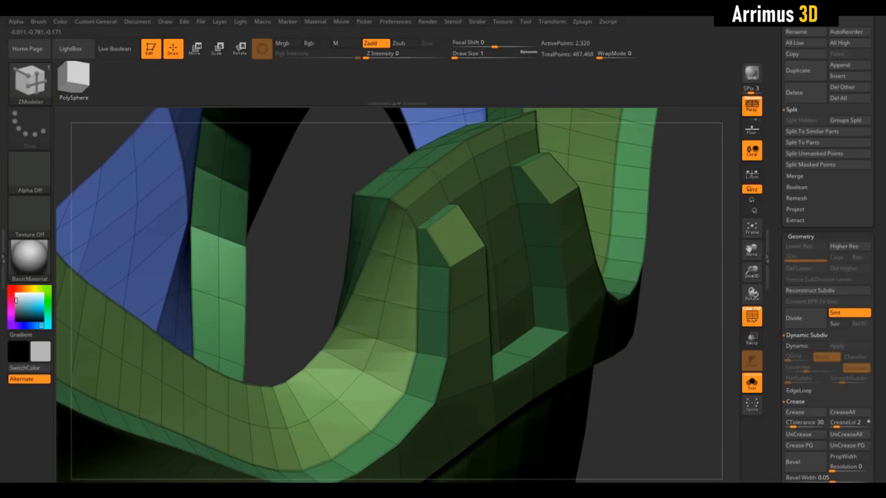
left_click_drag(461, 254, 446, 239)
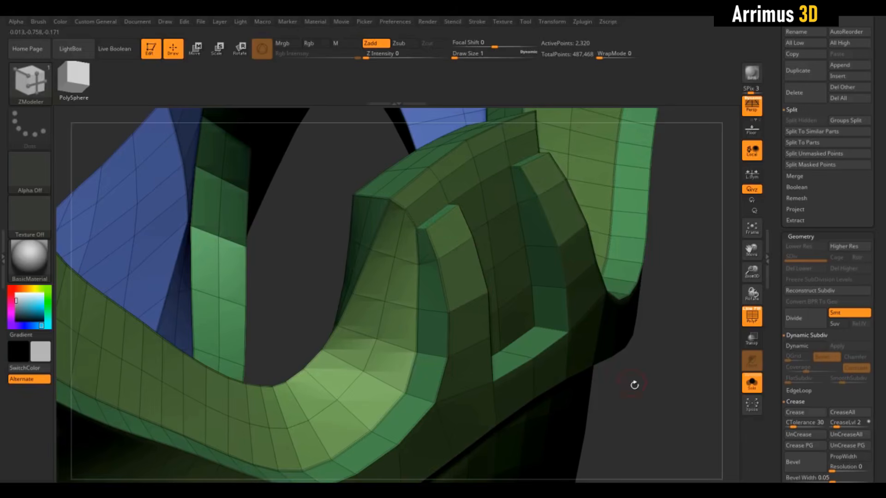
Step: Inspect the tapered strips and raised border from several angles, with dynamic smoothing on and the wireframe hidden
left_click_drag(634, 384, 560, 290)
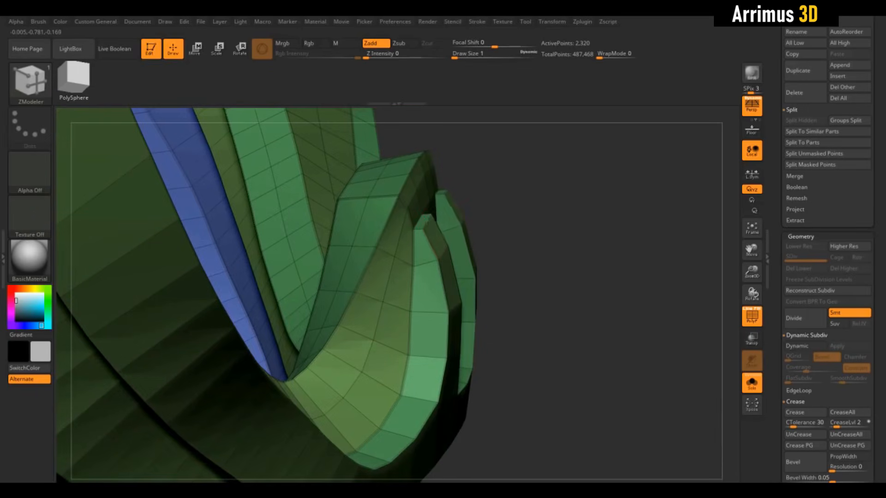
left_click_drag(502, 235, 542, 236)
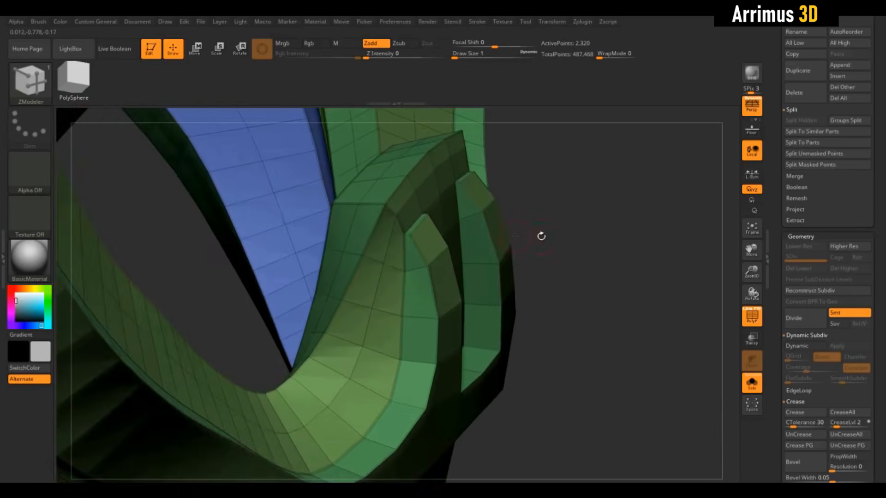
left_click_drag(616, 198, 625, 272)
left_click_drag(267, 259, 339, 147)
key("d")
key("shift+f")
left_click_drag(461, 152, 511, 116)
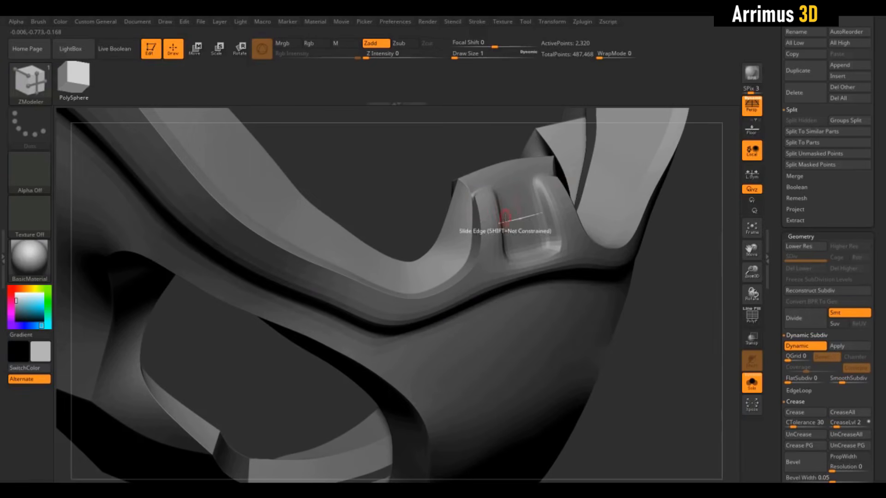
left_click_drag(371, 177, 351, 127, "shift")
left_click_drag(377, 161, 406, 196)
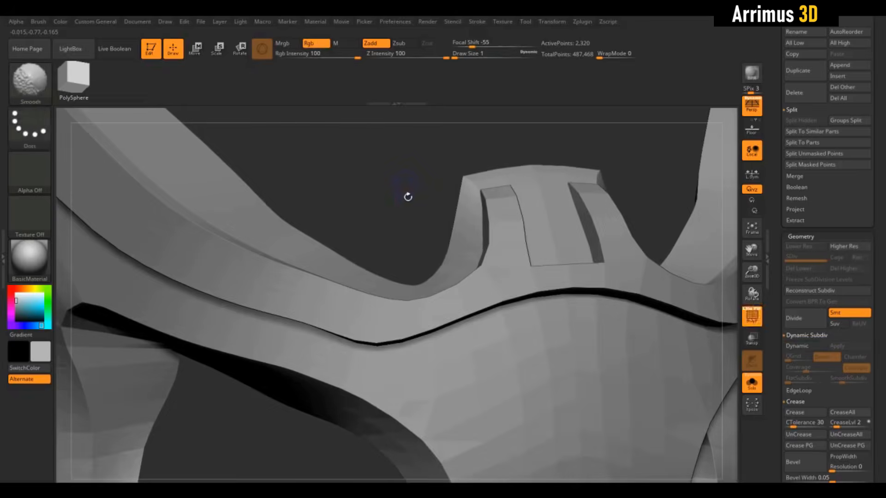
key("shift+d")
key("shift+f")
Step: Crease the edge loops along the raised border's lower step using Crease with the EdgeLoop Complete target
key("space")
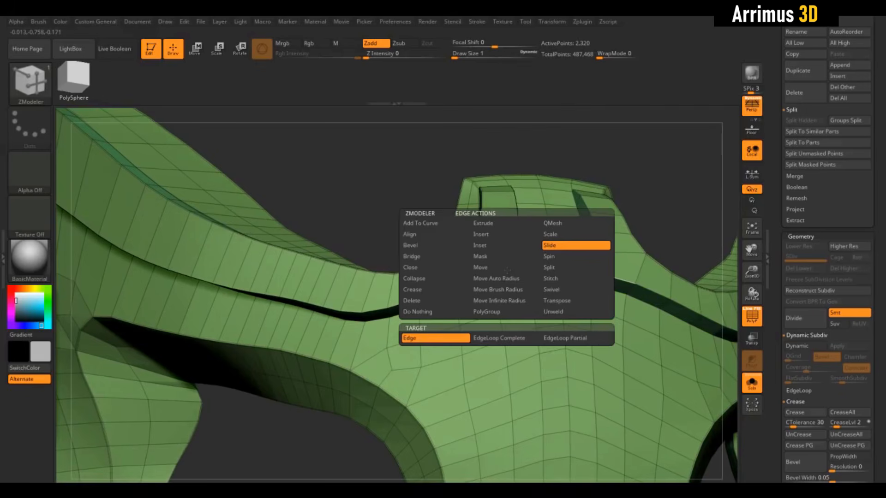
left_click(419, 292)
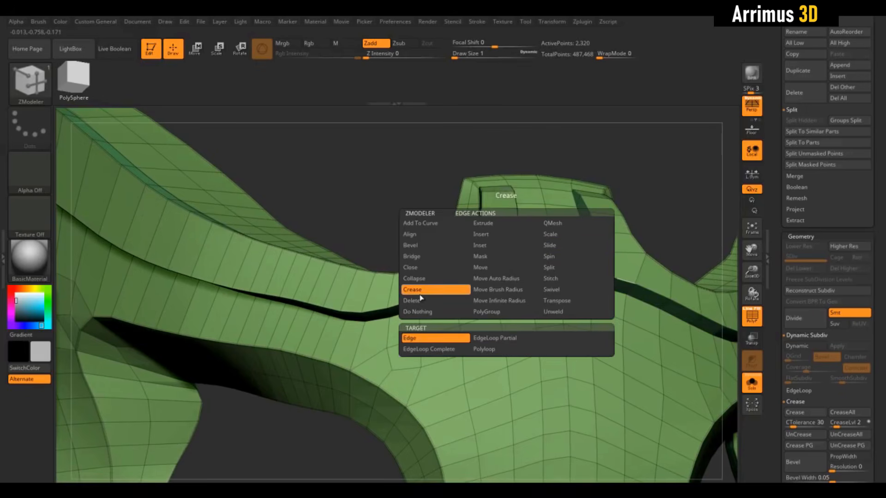
left_click(432, 354)
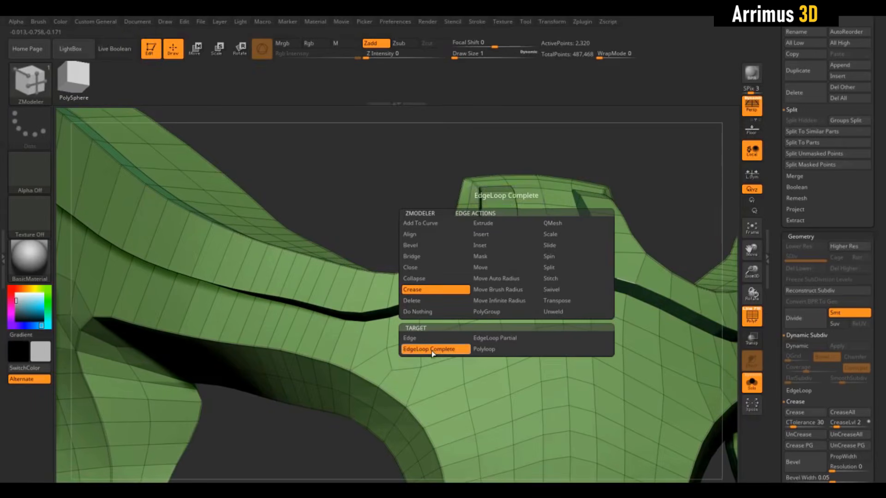
left_click_drag(393, 182, 445, 256)
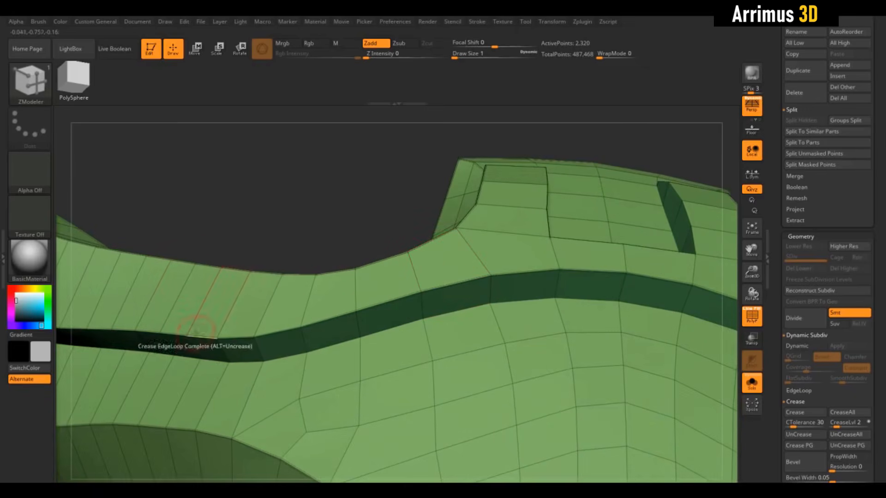
left_click(530, 300)
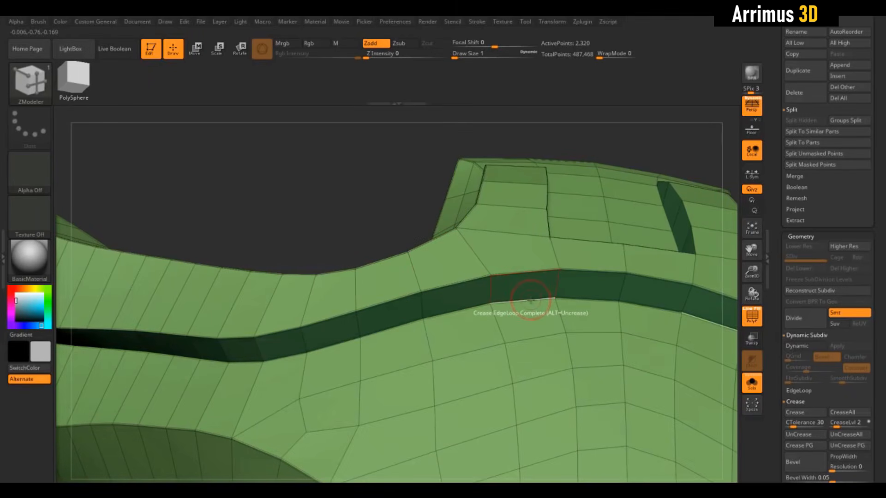
mouse_move(336, 159)
left_mouse_down()
mouse_move(348, 171)
mouse_move(350, 191)
mouse_move(305, 247)
mouse_move(358, 237)
left_mouse_up()
Step: Check the creased border with dynamic smoothing and examine the edges of the nose-tab strips
key("d")
key("shift+f")
key("shift+d")
key("shift+f")
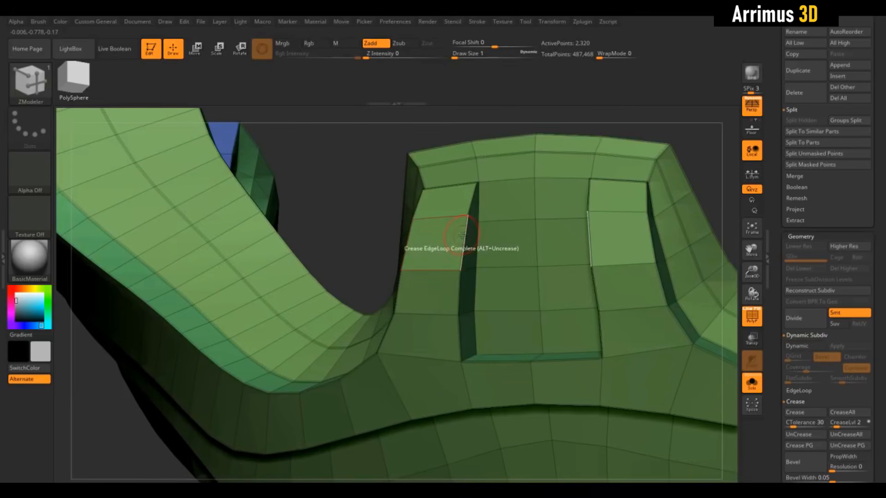
left_click_drag(383, 219, 395, 247, "alt")
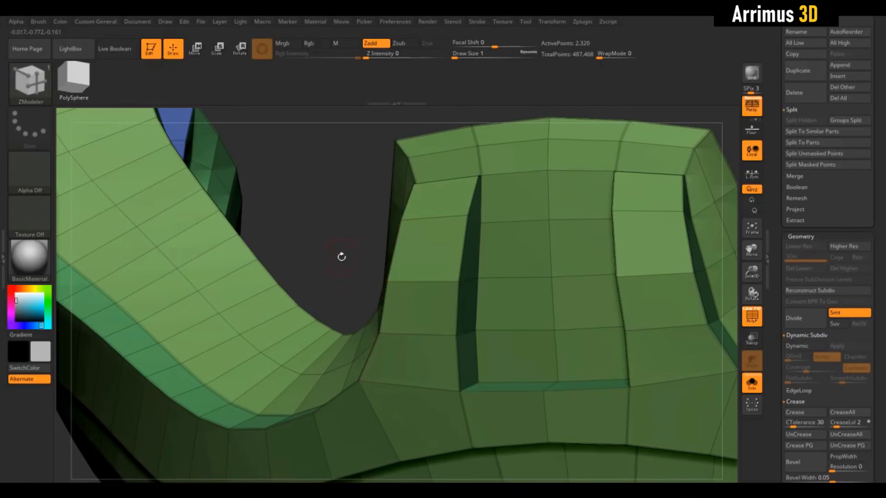
left_click_drag(341, 257, 454, 290)
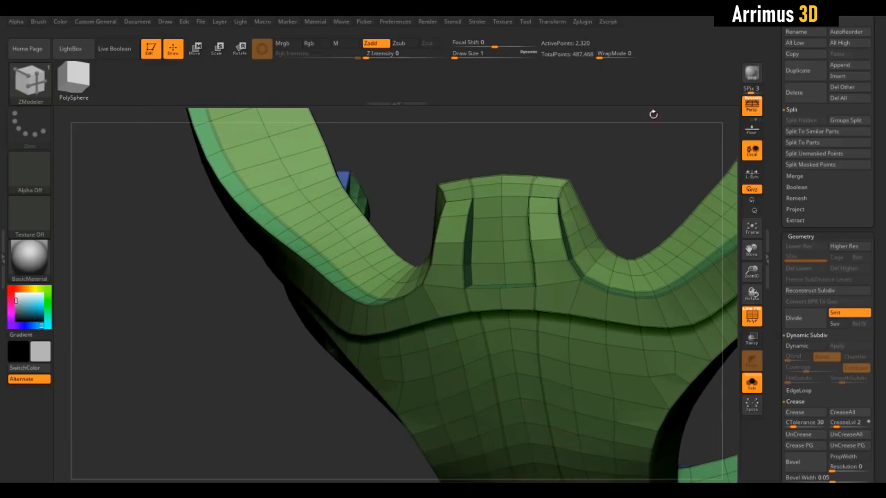
Step: Undo the last trial crease on the nose tab and set the Crease edge action's target to EdgeLoop Partial
left_click_drag(593, 162, 651, 300, "alt")
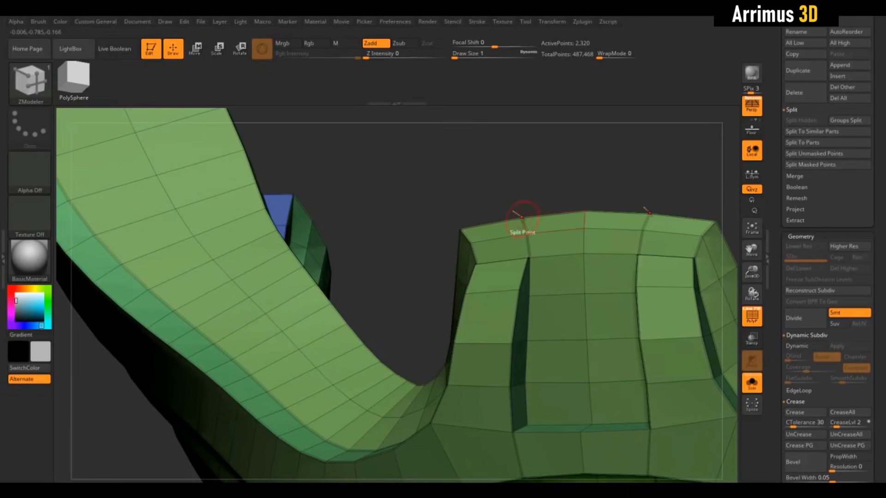
left_click(529, 244)
mouse_move(571, 167)
left_mouse_down()
mouse_move(579, 172)
mouse_move(569, 170)
left_mouse_up()
key("ctrl+z")
key("space")
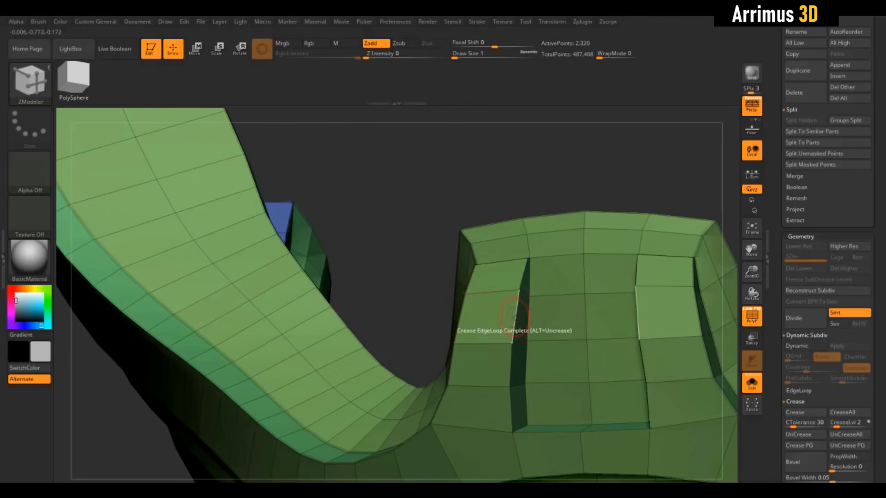
key("space")
left_click(504, 340)
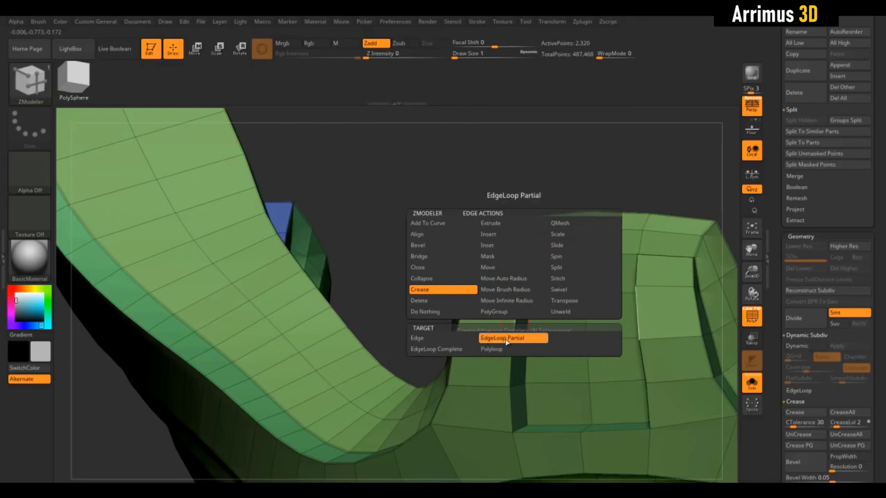
left_click(427, 339)
Step: Crease partial edge loops around the lower end of the recess between the nose-tab strips, checking with dynamic smoothing
left_click_drag(374, 287, 373, 201, "alt")
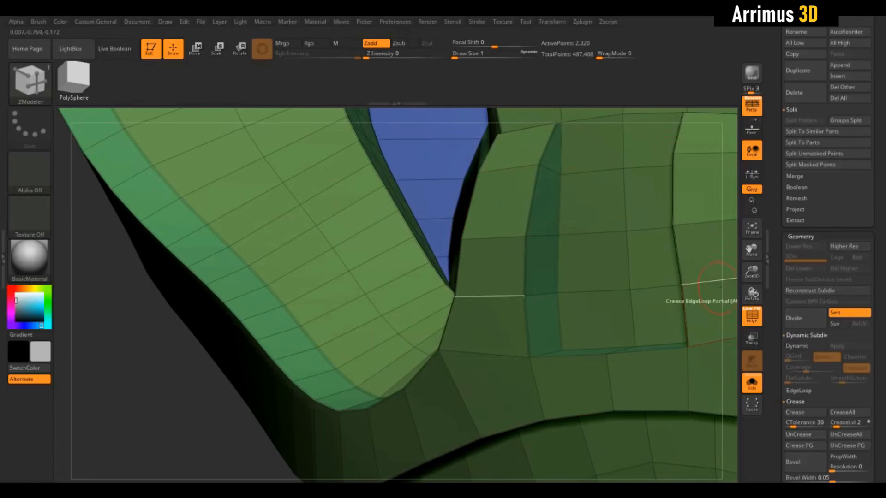
left_click_drag(726, 264, 750, 258)
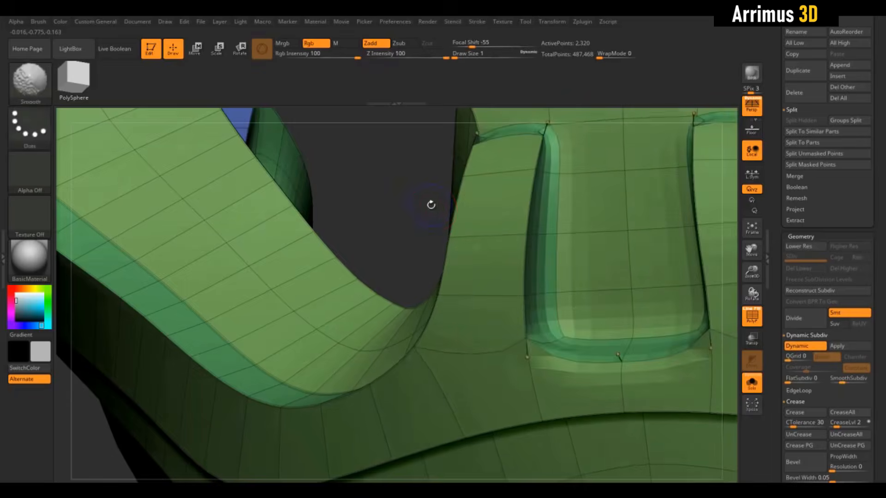
key("shift+f")
mouse_move(428, 203)
left_mouse_down()
mouse_move(417, 195)
mouse_move(421, 206)
mouse_move(422, 188)
left_mouse_up()
key("shift+f")
left_click(576, 351)
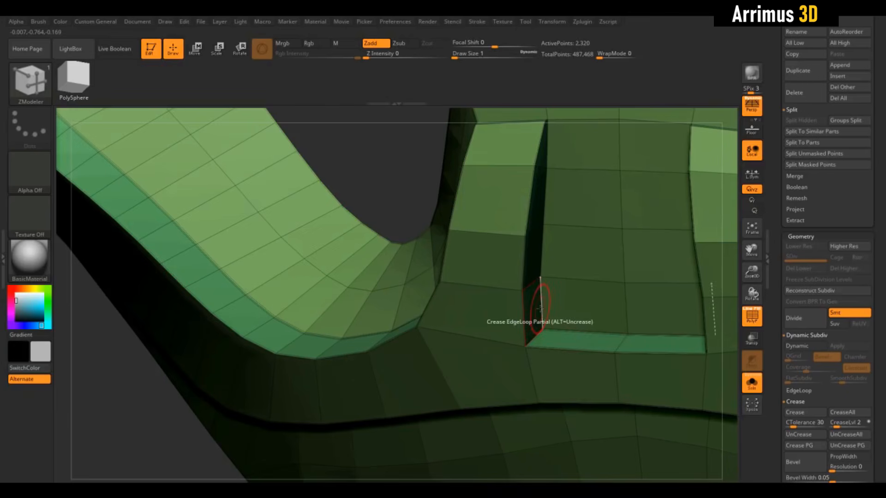
left_click_drag(423, 166, 523, 299)
key("ctrl+z")
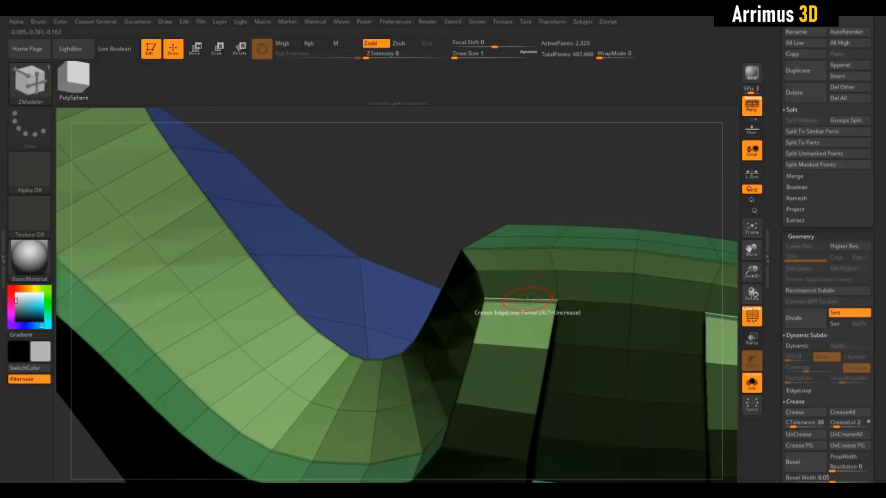
Step: Crease the edges at the upper ends of the nose-tab strips and check their corners with dynamic smoothing
key("d")
key("shift+f")
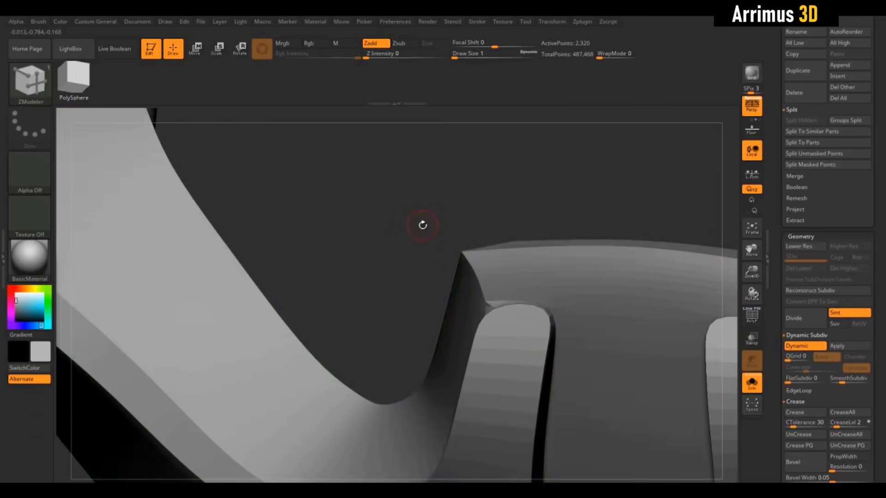
left_click_drag(422, 225, 555, 174)
key("shift+f")
key("shift+d")
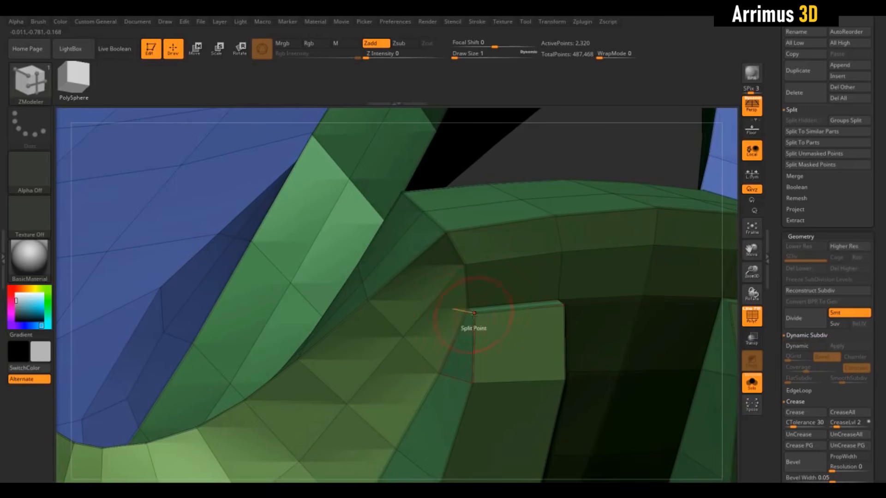
key("d")
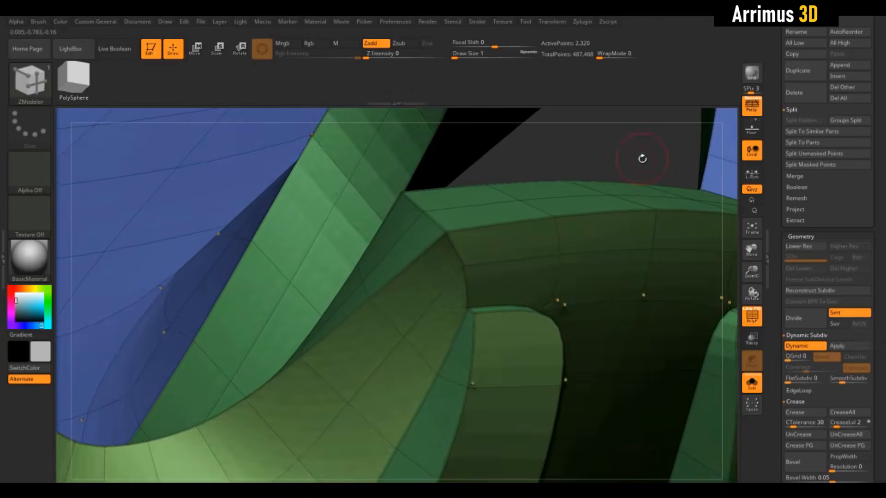
key("shift+d")
left_click_drag(643, 154, 566, 161)
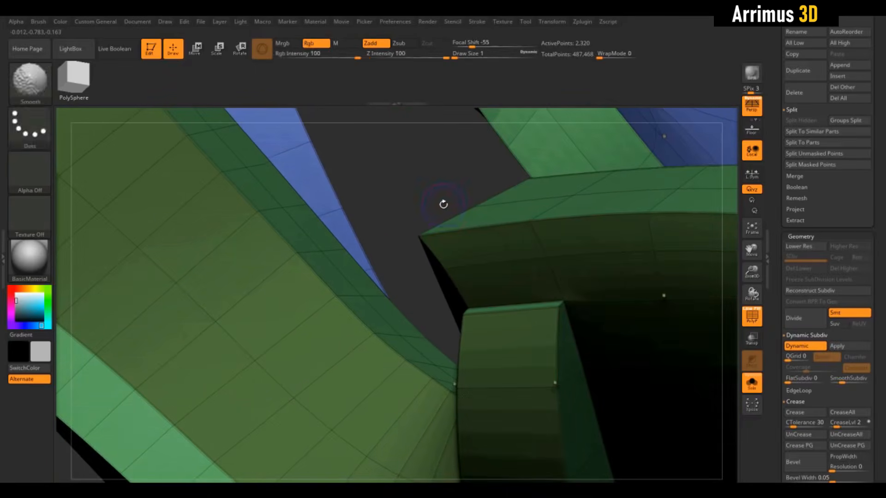
key("shift+f")
key("d")
left_click_drag(417, 144, 625, 183, "alt")
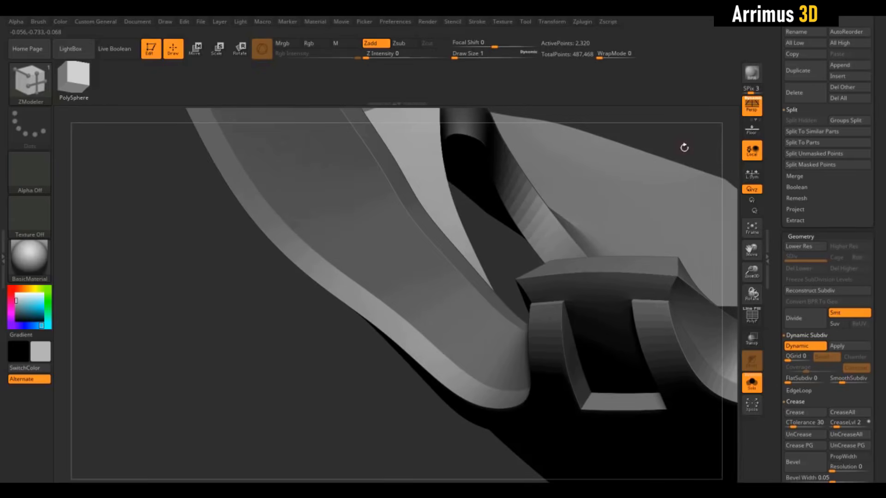
left_click_drag(684, 147, 669, 129)
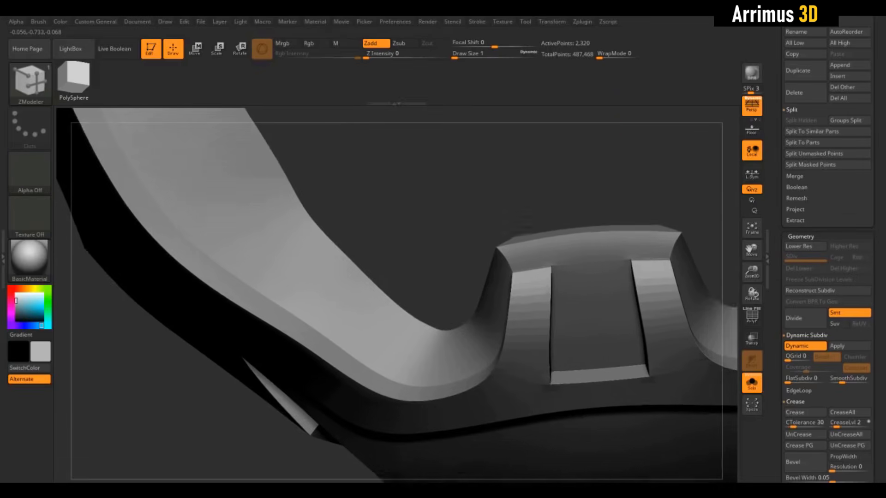
Step: Extrude two raised blocks across the upper ends of the nose-tab strips with dynamic smoothing off
key("shift+d")
left_click_drag(615, 127, 584, 236)
key("shift+f")
left_click_drag(530, 161, 519, 163)
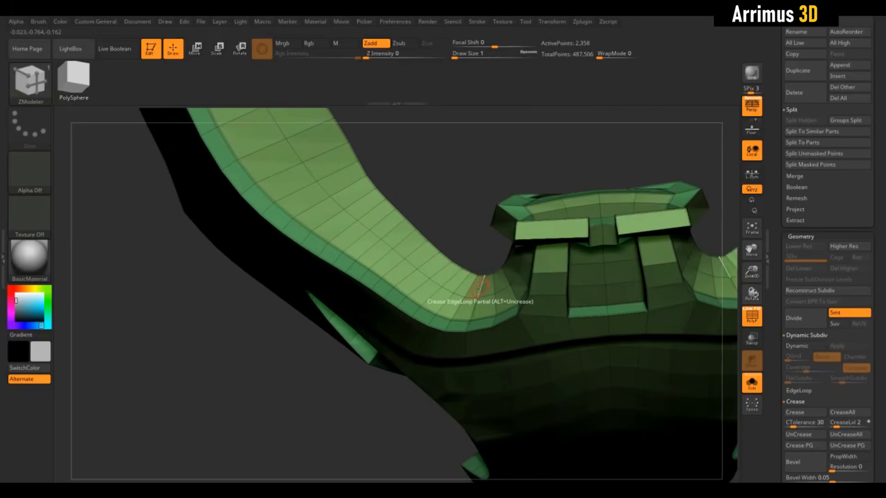
Step: Try extruding raised polyloop bands across the straps and nose bridge with QMesh, and splitting points into round patches
left_click_drag(481, 256, 492, 156)
key("shift+f")
key("shift+f")
left_click_drag(621, 325, 608, 277)
left_click_drag(574, 186, 585, 137, "alt")
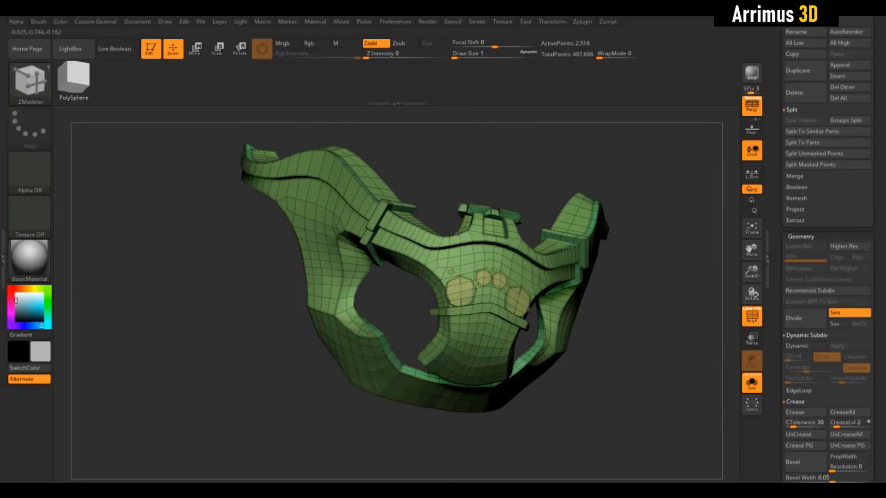
left_click_drag(503, 151, 513, 180)
key("shift+f")
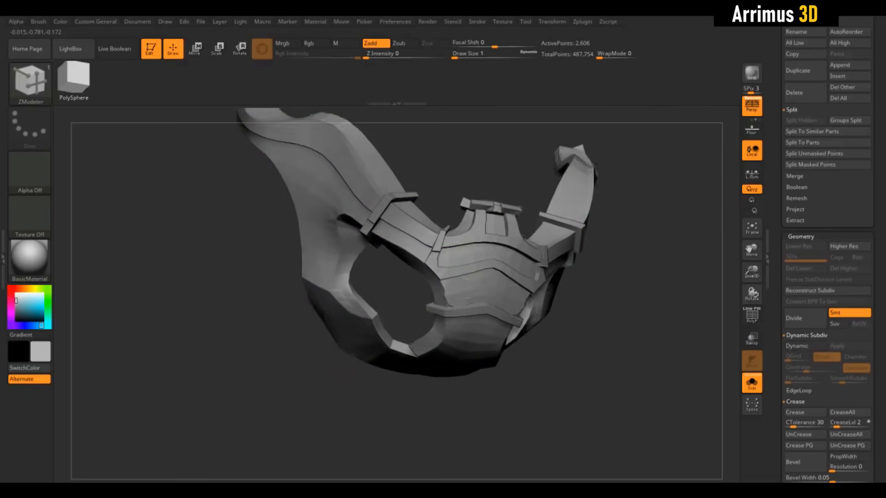
left_click_drag(392, 295, 417, 291)
key("shift+f")
Step: Inspect the trial bands and round patches around the mask and undo them
key("shift+f")
left_click_drag(683, 300, 642, 346)
key("ctrl+d")
key("ctrl+z")
key("shift+f")
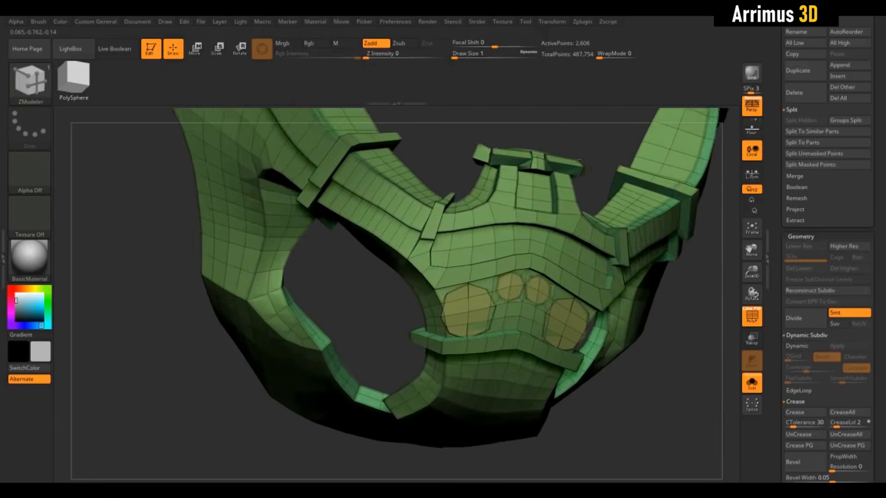
left_click_drag(644, 383, 630, 397)
left_click_drag(687, 397, 694, 439, "alt")
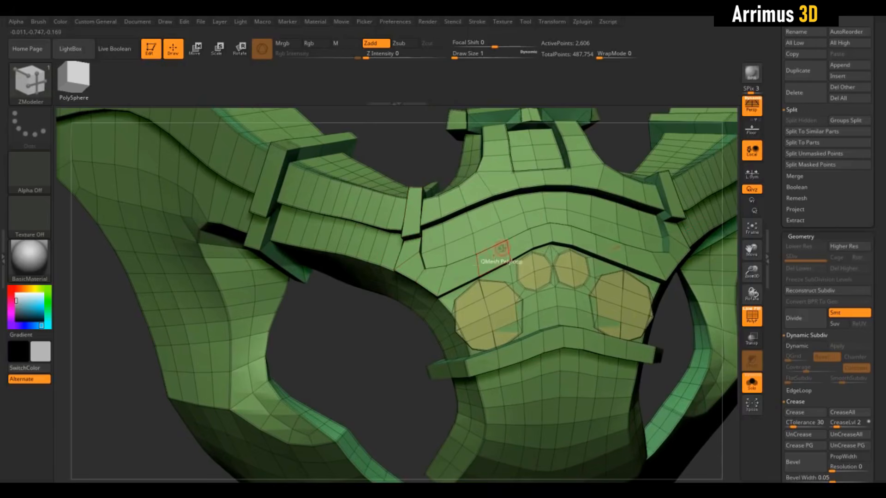
left_click_drag(408, 343, 420, 319)
key("ctrl+z")
key("ctrl+z")
key("ctrl+z")
key("ctrl+z")
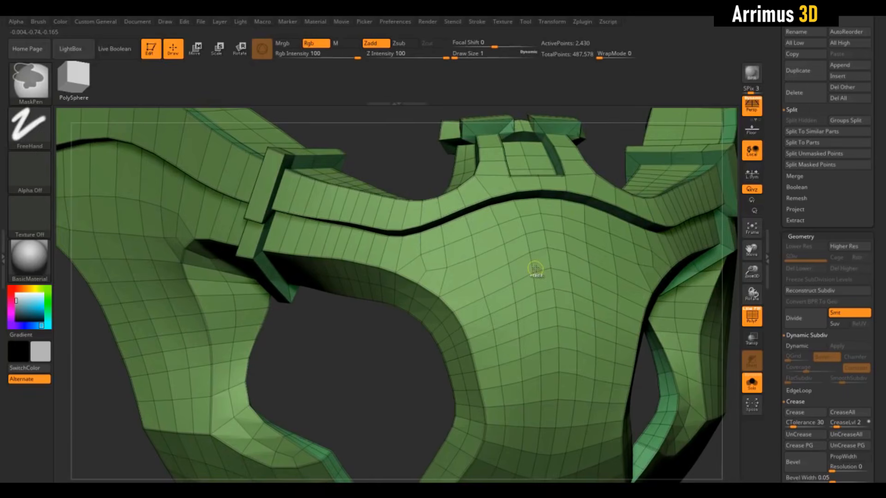
Step: Try extruding the chevron-shaped band below the nose bridge border with the QMesh Polyloop target
left_click(518, 250)
key("ctrl+z")
left_click(497, 257)
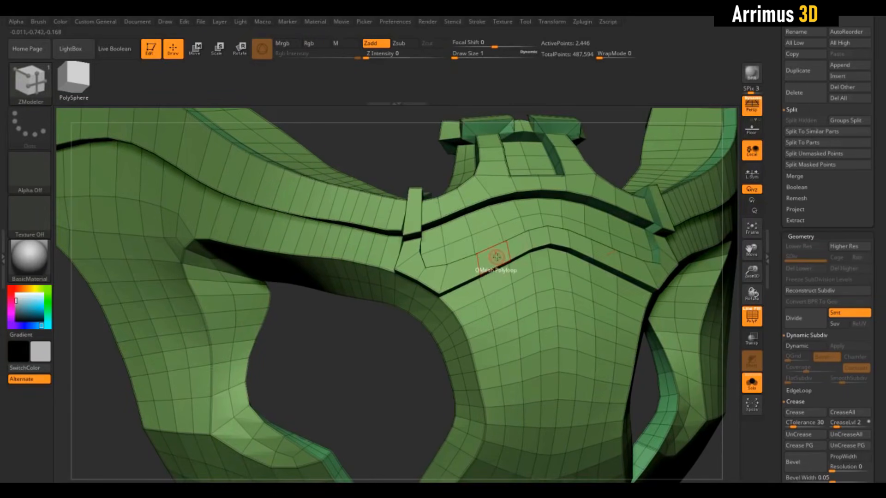
mouse_move(397, 375)
left_mouse_down()
mouse_move(454, 372)
mouse_move(399, 370)
left_mouse_up()
key("ctrl+z")
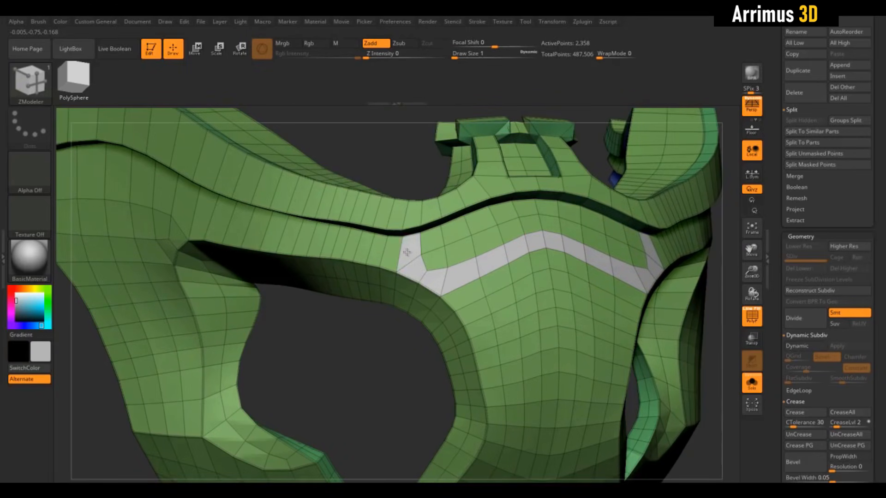
Step: Extrude the marked chevron of polygons on the nose bridge with QMesh set to the A Single Poly target
left_click_drag(379, 384, 441, 290)
right_click(475, 268)
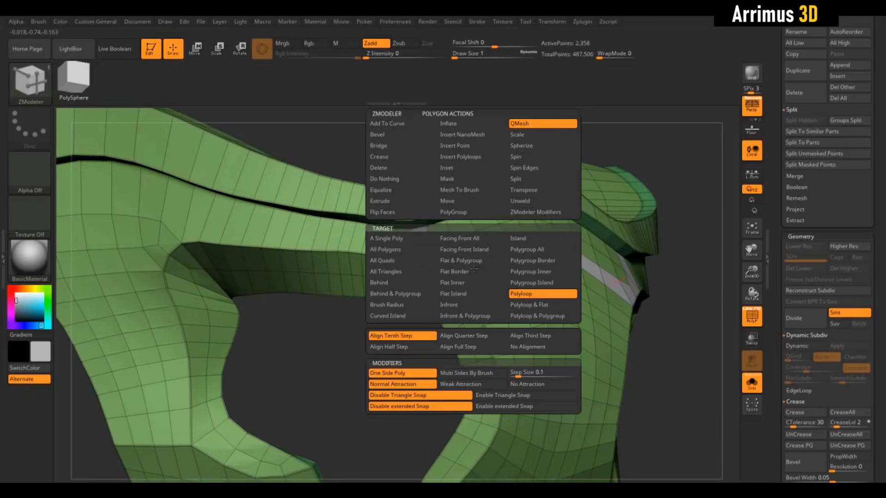
left_click(389, 238)
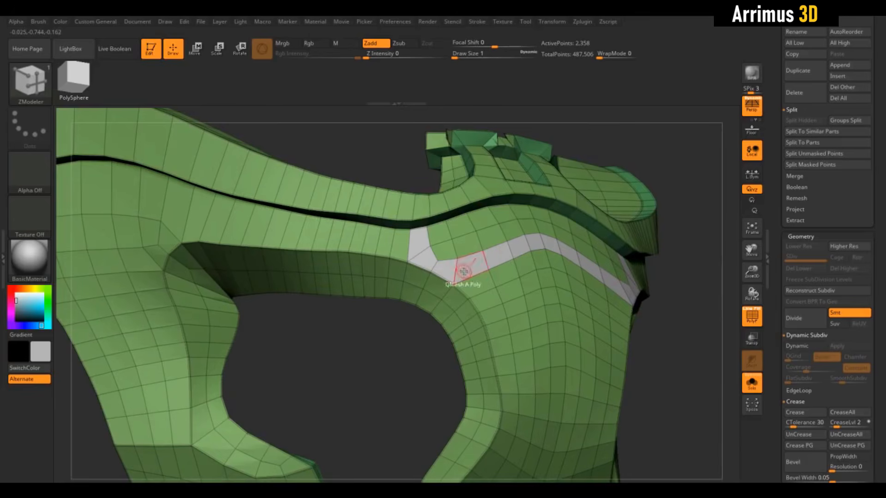
left_click_drag(463, 271, 467, 268)
left_click_drag(418, 358, 594, 366)
key("shift+f")
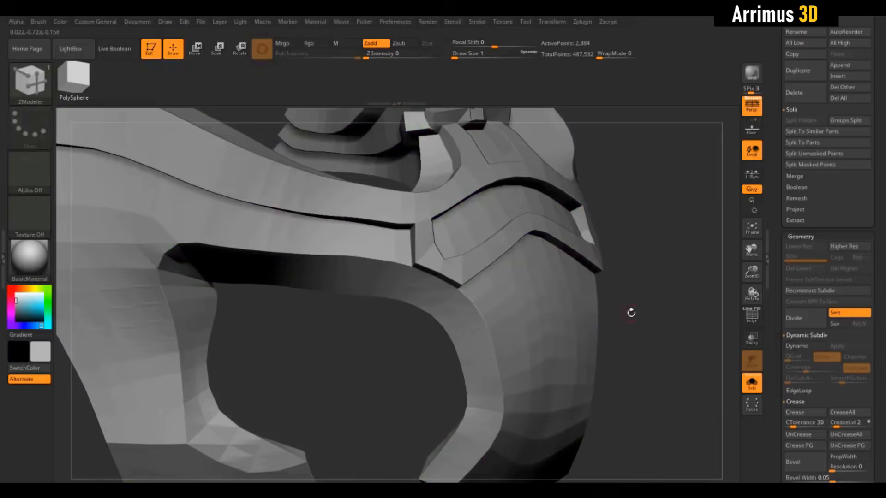
Step: Examine the raised chevron and its junction with the side straps, with and without wireframe and dynamic smoothing
mouse_move(629, 310)
left_mouse_down()
mouse_move(651, 335)
mouse_move(577, 296)
mouse_move(533, 258)
left_mouse_up()
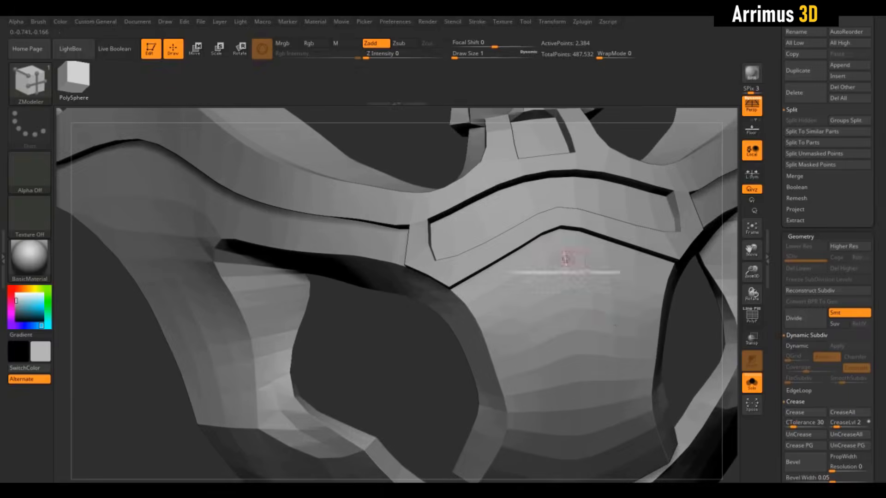
key("shift+f")
left_click_drag(397, 323, 460, 288)
left_click_drag(473, 243, 498, 283)
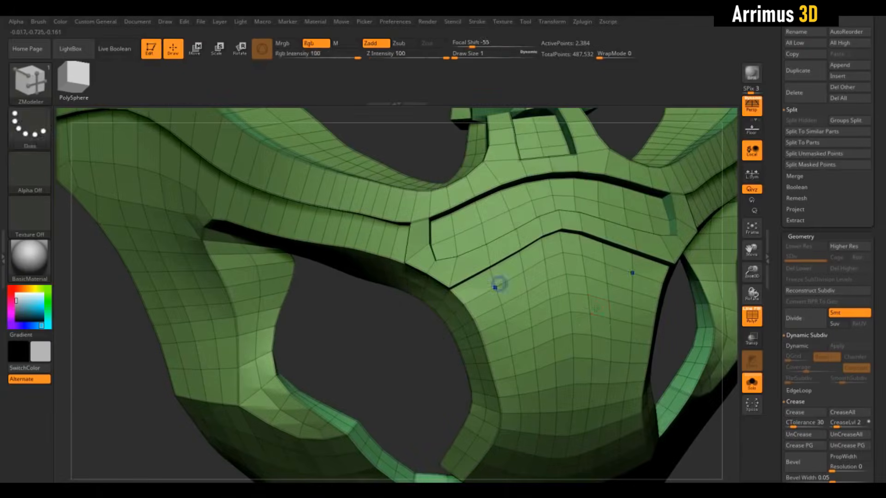
key("shift+f")
left_click_drag(383, 365, 405, 213)
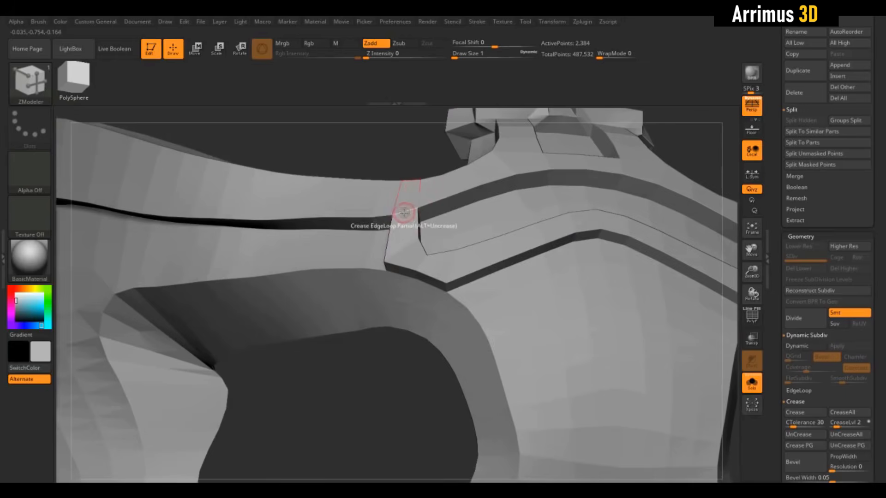
key("d")
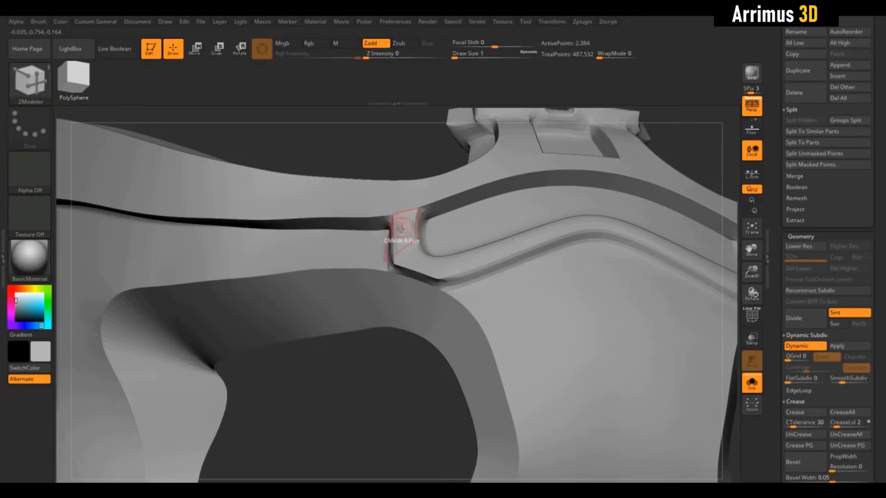
key("shift+d")
key("f")
key("shift+f")
Step: Try splitting points into round patches below the chevron and extruding polygons on the adjoining straps
left_click_drag(670, 300, 614, 286)
left_click_drag(497, 270, 484, 263)
left_click_drag(342, 234, 323, 231)
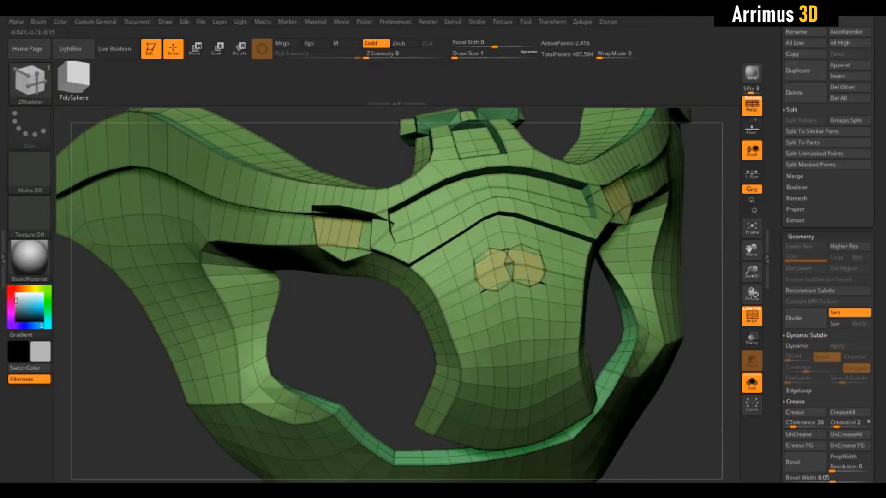
key("ctrl+z")
key("ctrl+z")
key("ctrl+z")
key("ctrl+z")
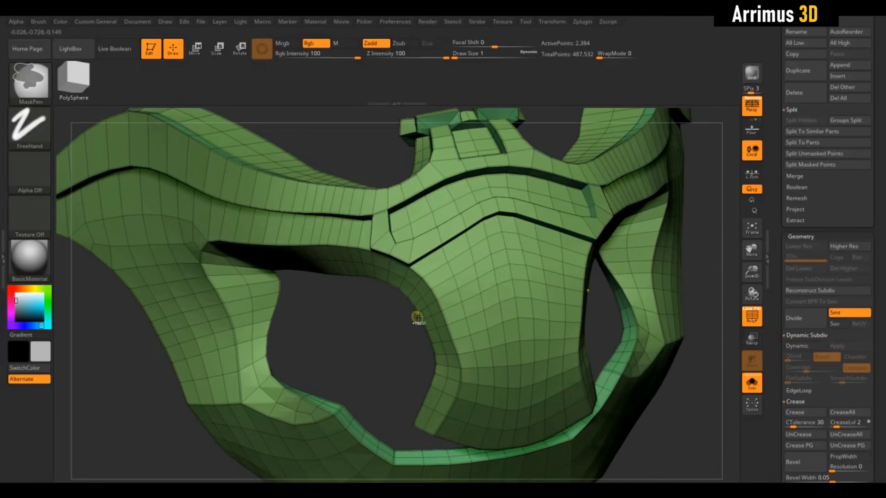
Step: Set the ZModeler point and edge actions to Do Nothing so only the QMesh polygon action responds on the nose
left_click_drag(417, 317, 434, 306, "alt")
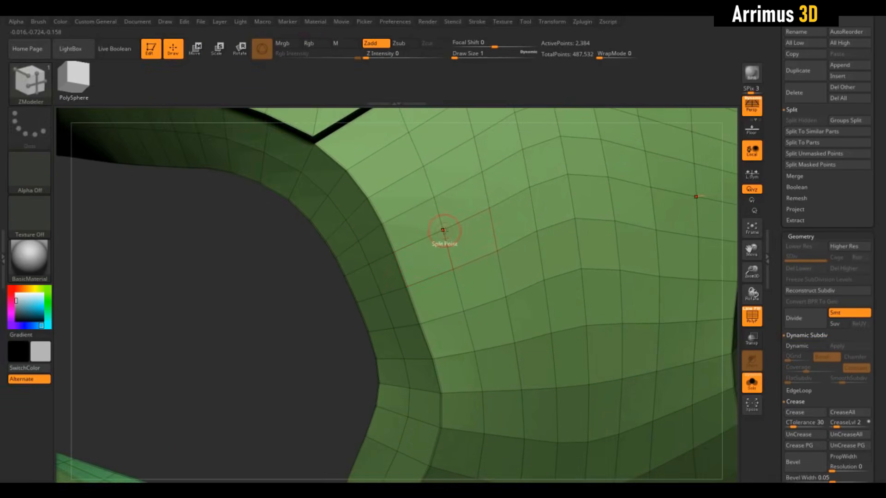
key("space")
left_click(365, 262)
left_click_drag(303, 299, 300, 341)
key("space")
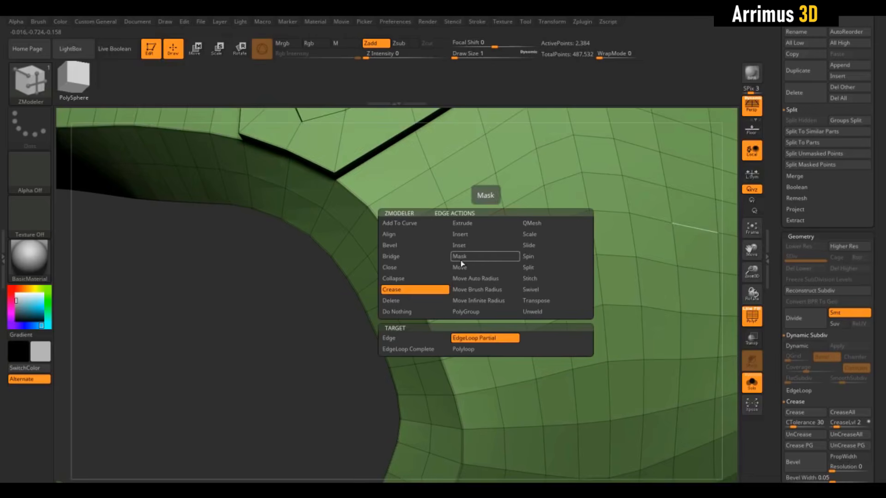
left_click(411, 312)
left_click_drag(406, 318, 434, 288)
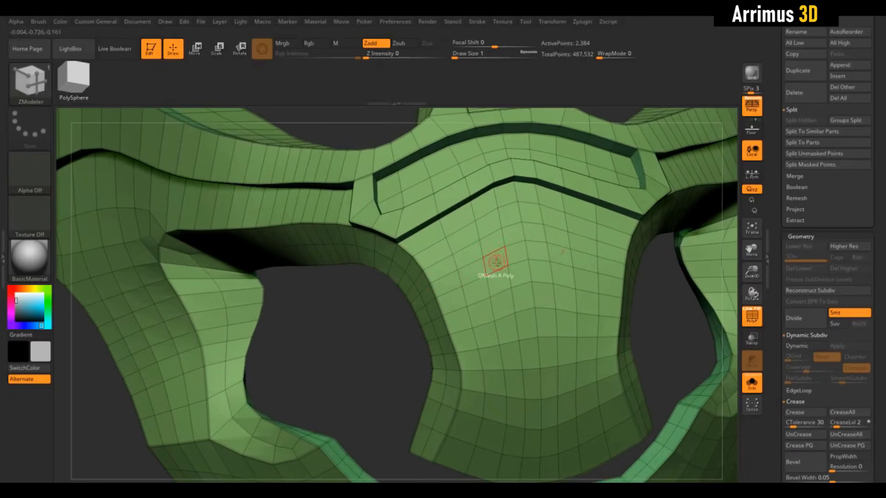
left_click_drag(381, 312, 418, 285, "alt")
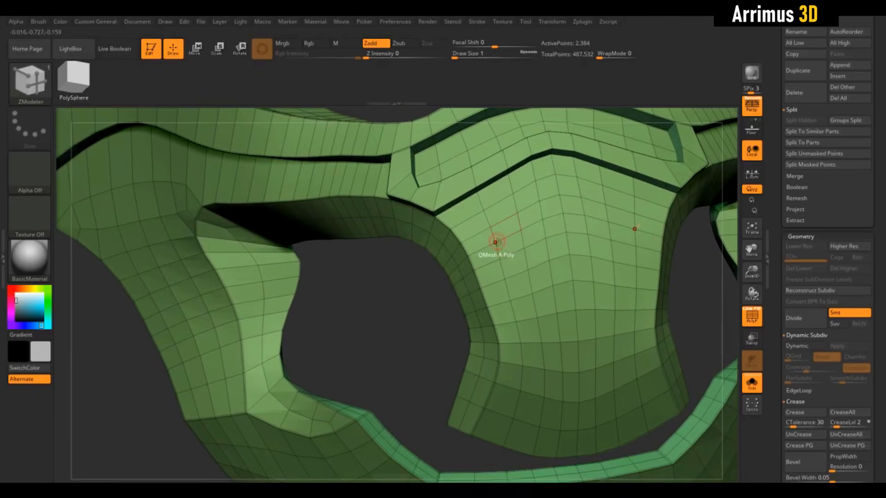
right_click_drag(495, 242, 492, 232, "ctrl")
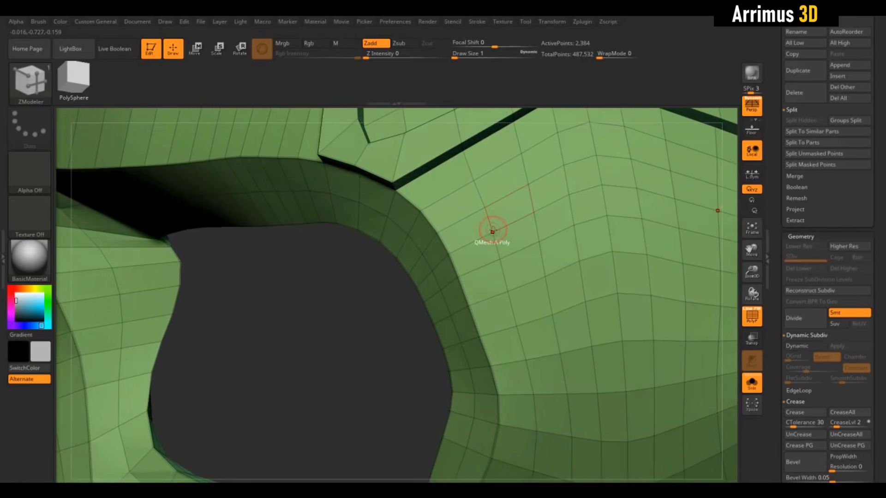
Step: Punch a square hole through the nose below the chevron with QMesh on a single polygon, and preview it with dynamic smoothing
left_click_drag(492, 231, 526, 292)
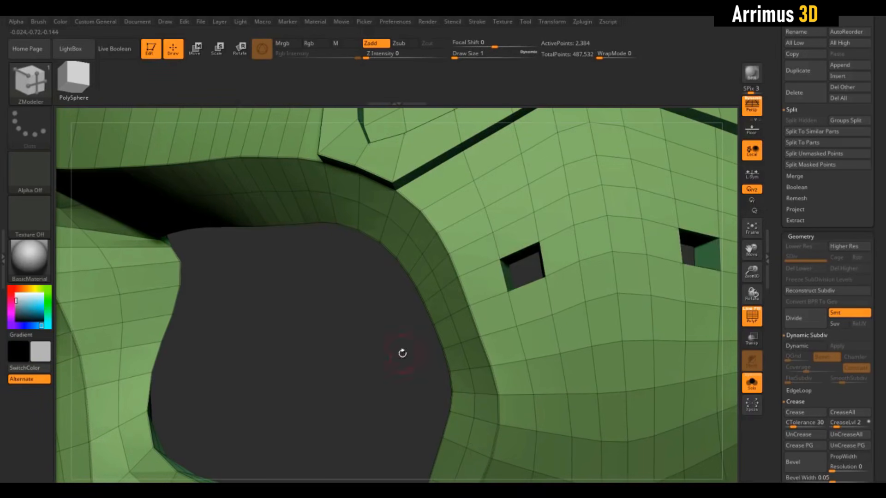
left_click_drag(402, 353, 375, 249, "alt")
left_click_drag(463, 297, 557, 300)
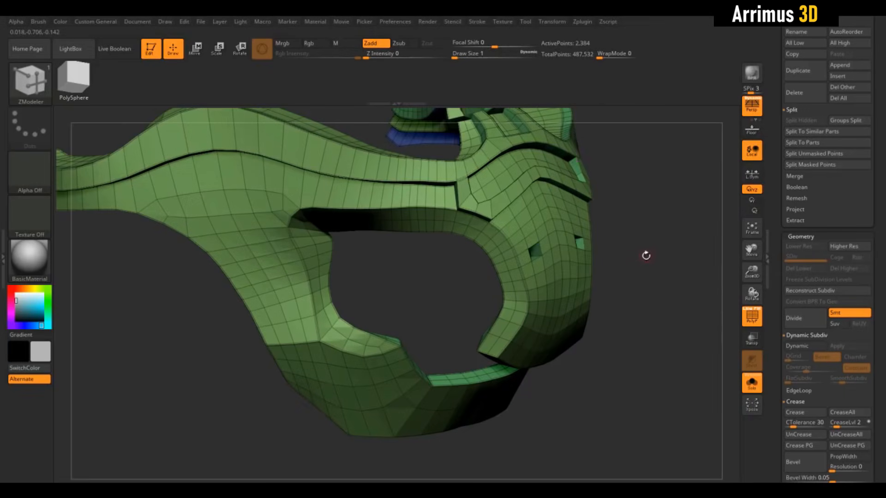
left_click_drag(646, 255, 668, 316)
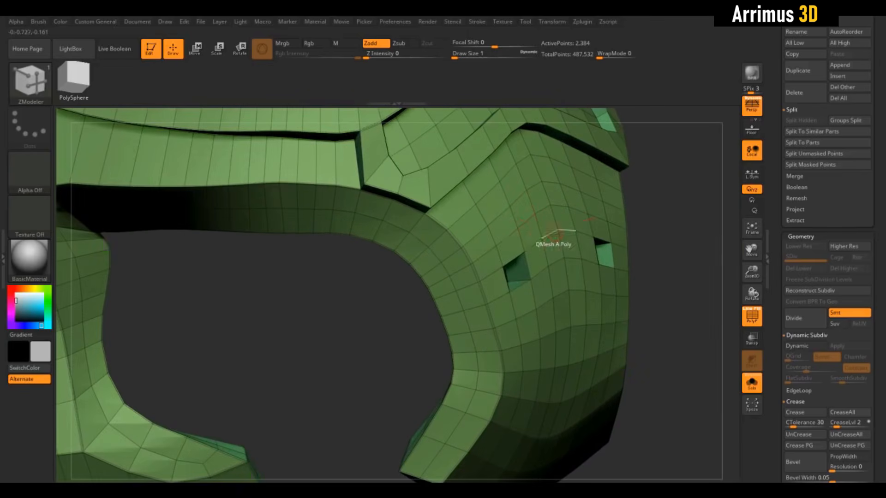
left_click_drag(686, 277, 510, 306)
key("d")
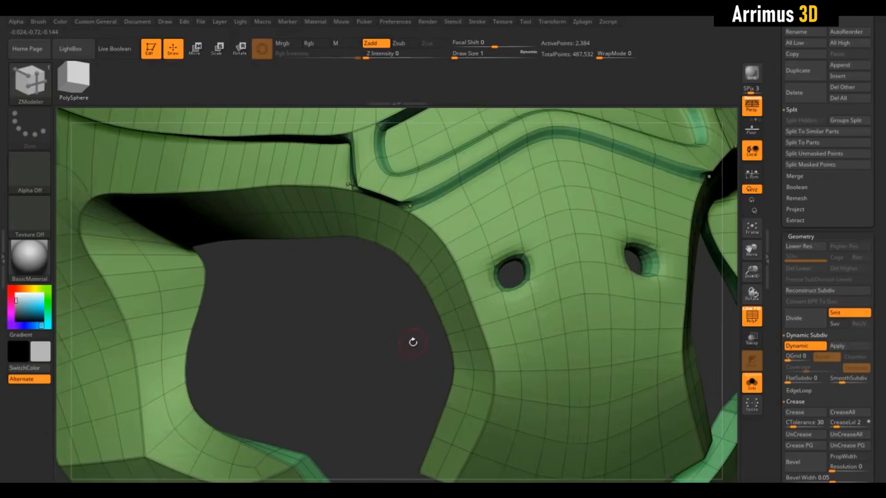
key("shift+f")
key("shift+d")
key("shift+f")
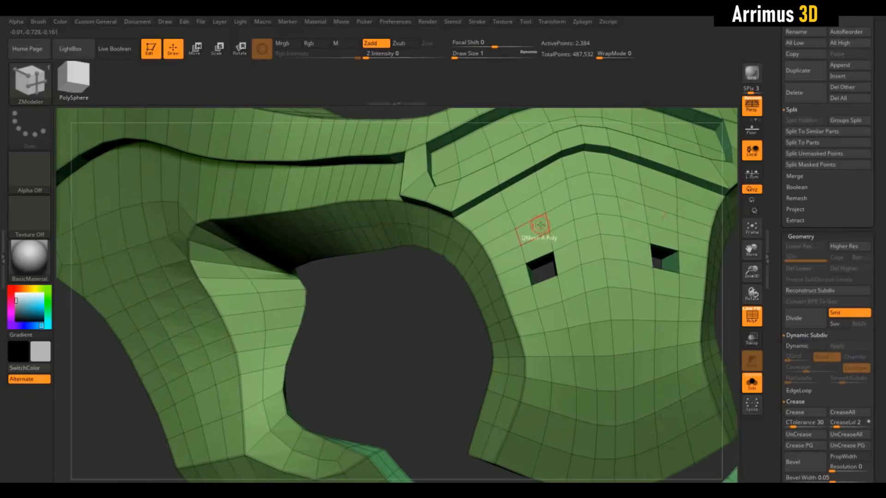
Step: Set the ZModeler polygon action to Do Nothing and the point action to Split so only points respond on the nose
right_click(545, 214)
left_click_drag(393, 286, 405, 313, "alt")
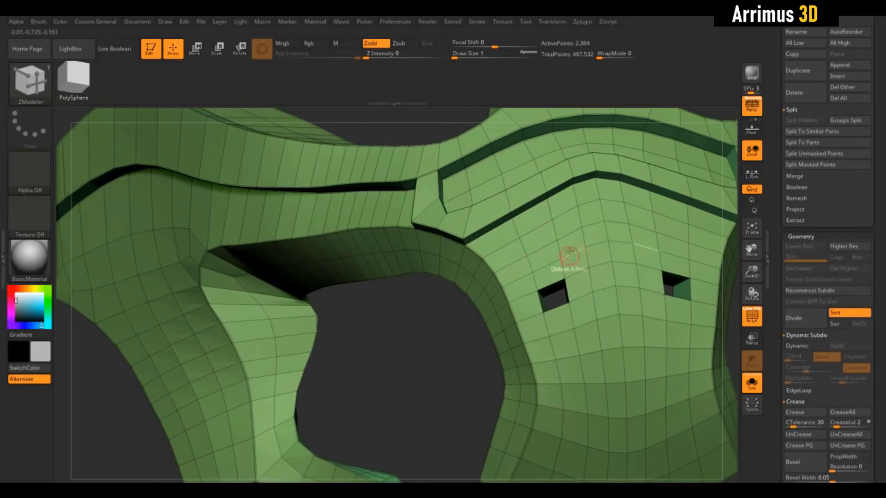
left_click_drag(435, 355, 448, 356)
right_click(533, 240)
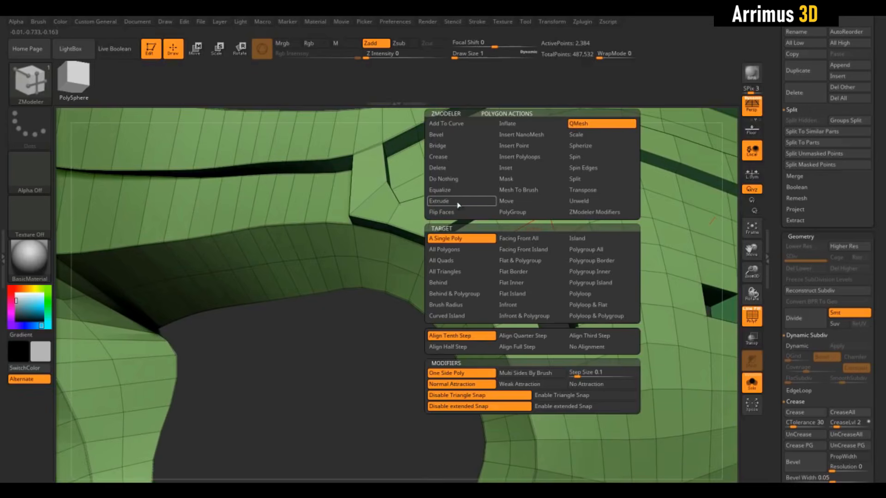
left_click(450, 181)
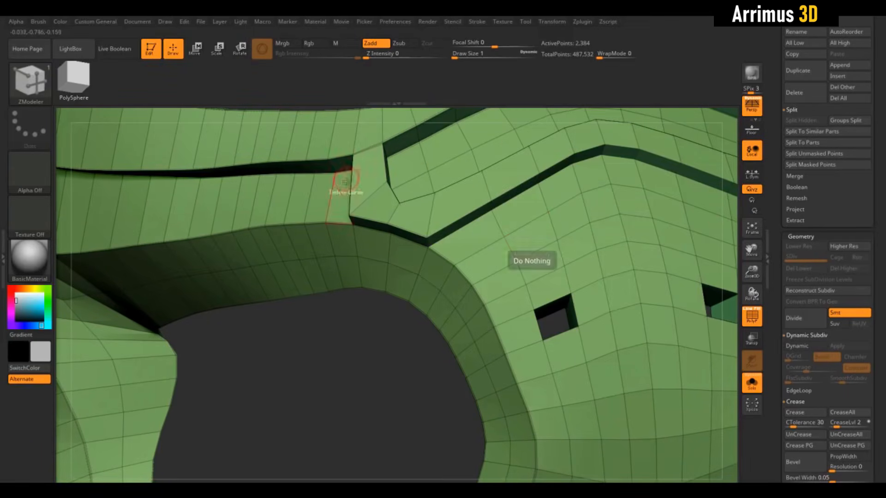
right_click(544, 245)
left_click(461, 312)
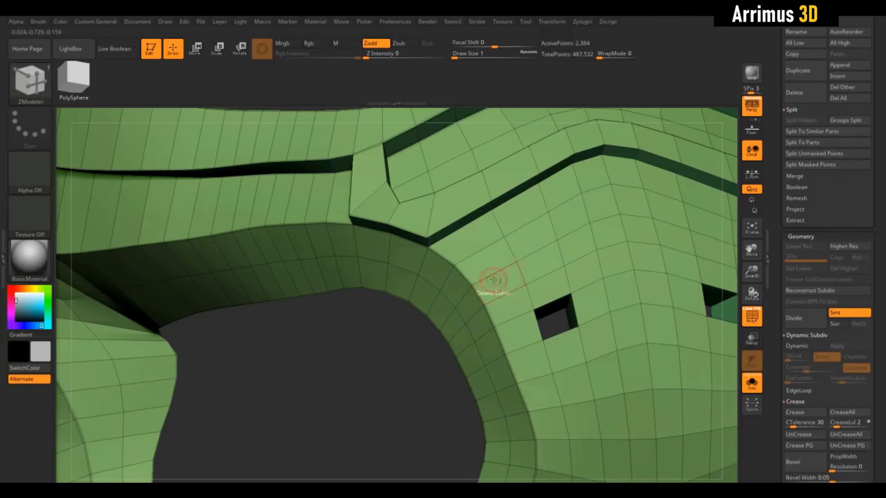
right_click(516, 262)
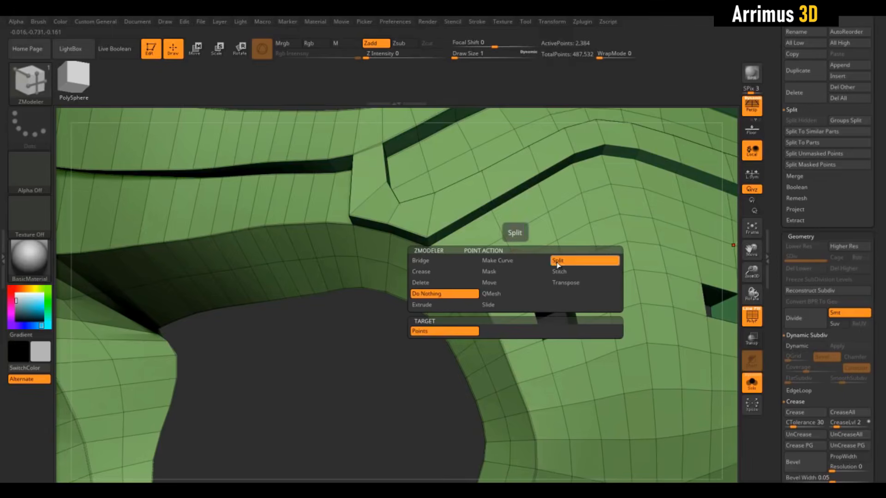
left_click(556, 270)
left_click_drag(388, 391, 369, 375, "alt")
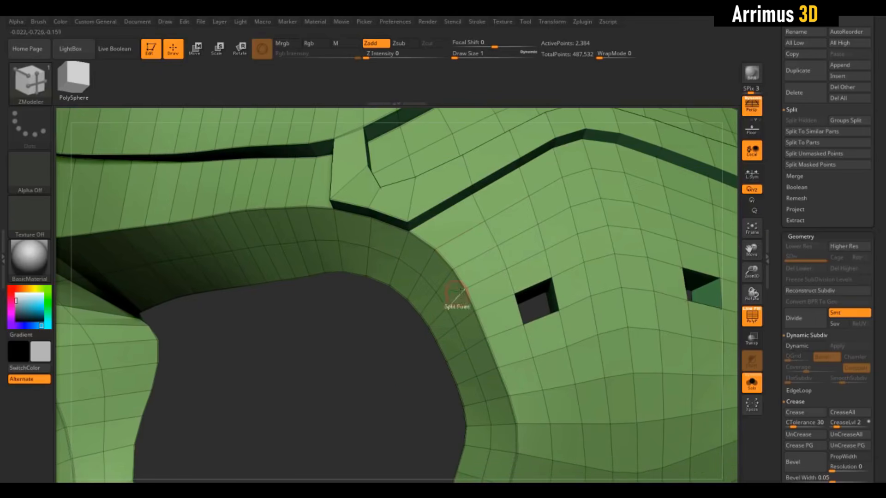
Step: Split points near the nose tip into round patches, forming two rows of three on each side
left_click_drag(404, 412, 401, 299, "alt")
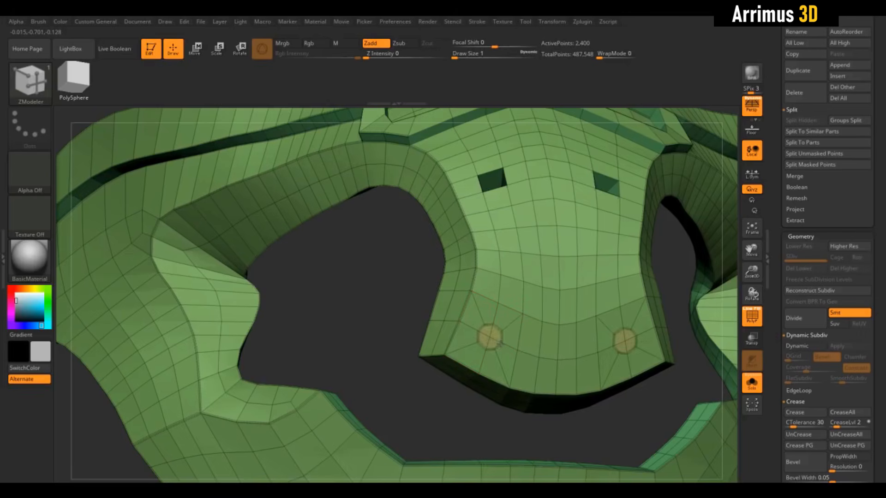
left_click(516, 350)
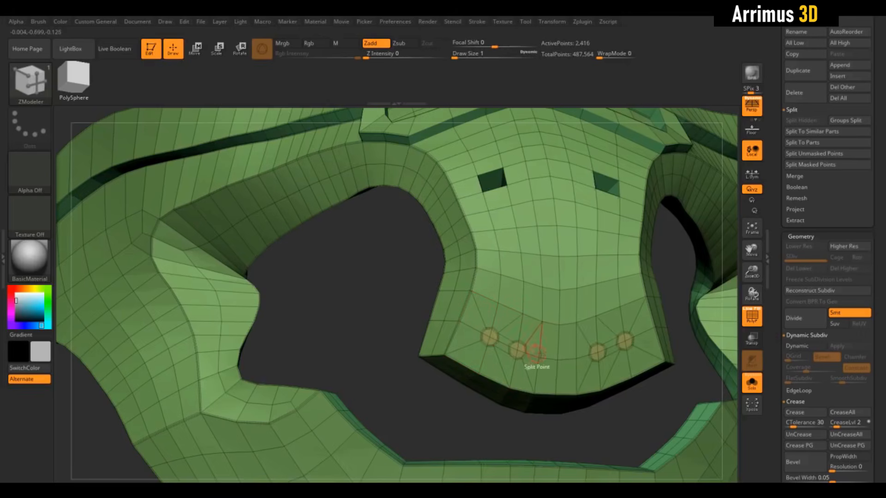
left_click(522, 314)
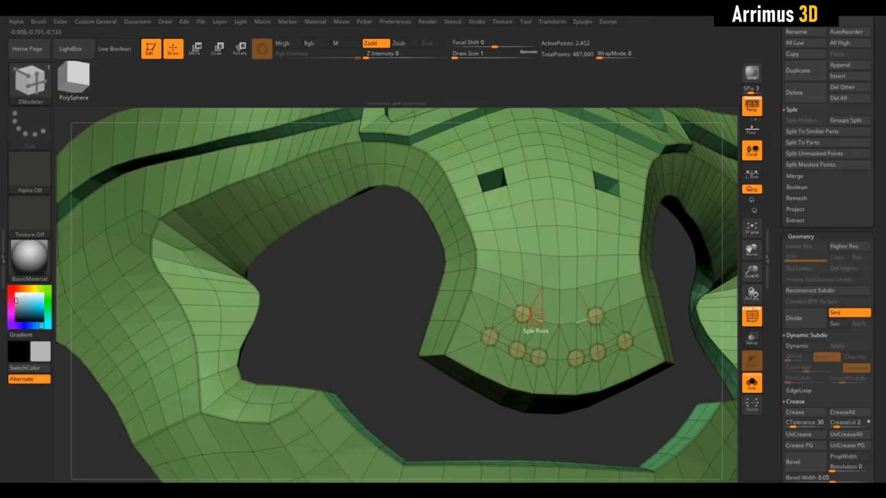
left_click(499, 301)
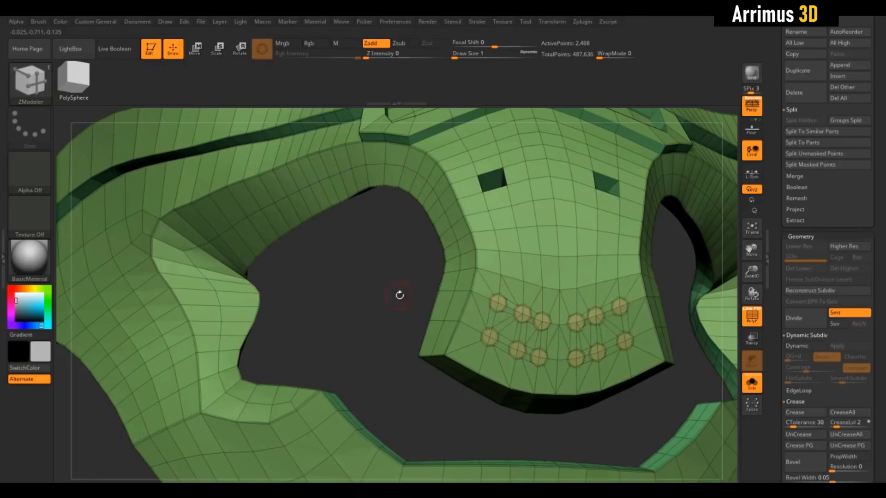
mouse_move(399, 296)
left_mouse_down()
mouse_move(371, 300)
mouse_move(391, 310)
mouse_move(389, 244)
mouse_move(401, 304)
left_mouse_up()
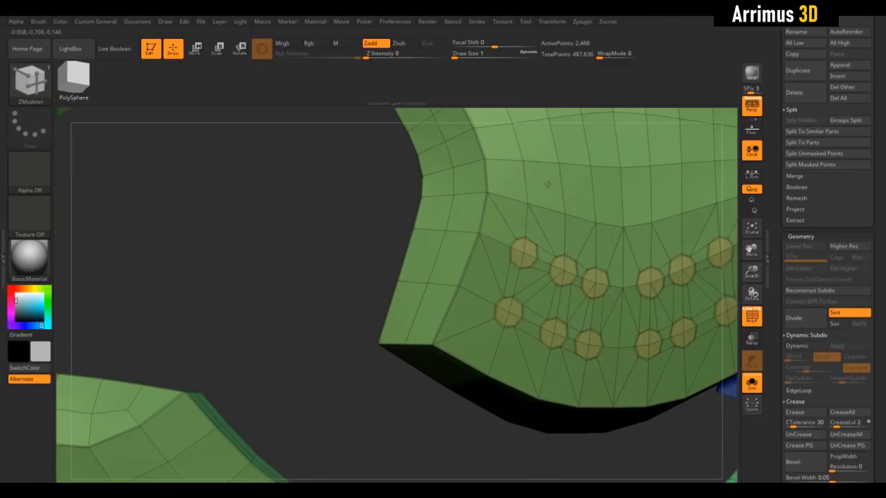
Step: Set the ZModeler polygon action to QMesh with the Polygroup All target
key("space")
left_click(593, 124)
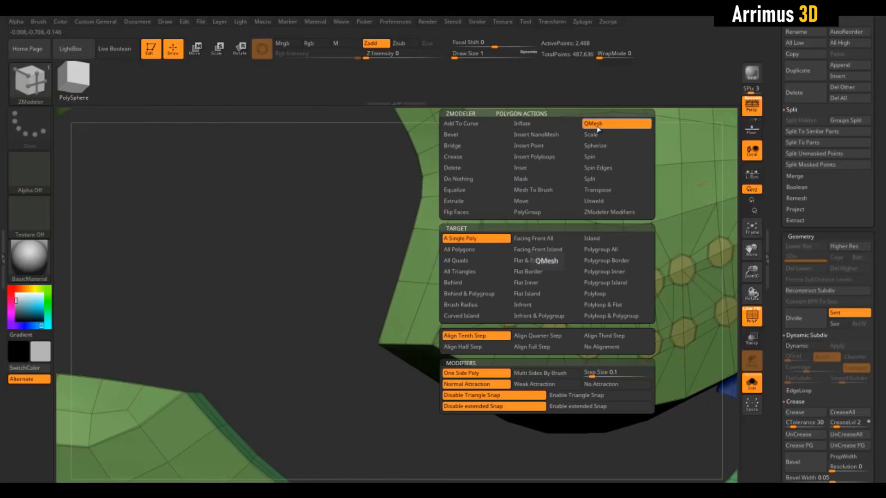
mouse_move(354, 235)
left_mouse_down("alt")
mouse_move(321, 235)
mouse_move(344, 236)
left_mouse_up("alt")
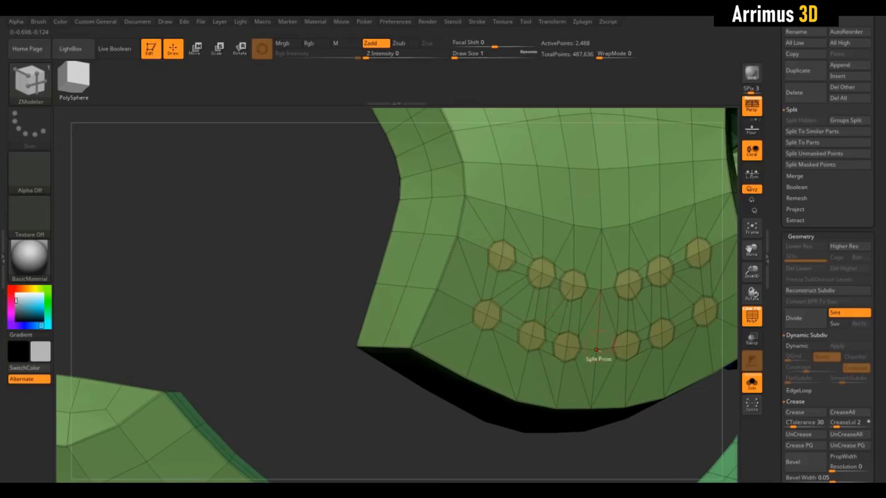
left_click_drag(652, 431, 594, 402)
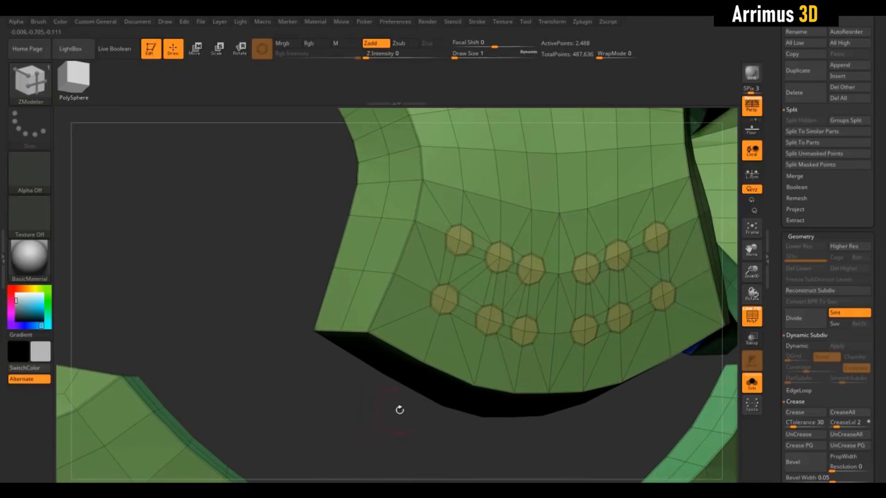
left_click_drag(400, 410, 443, 378)
key("space")
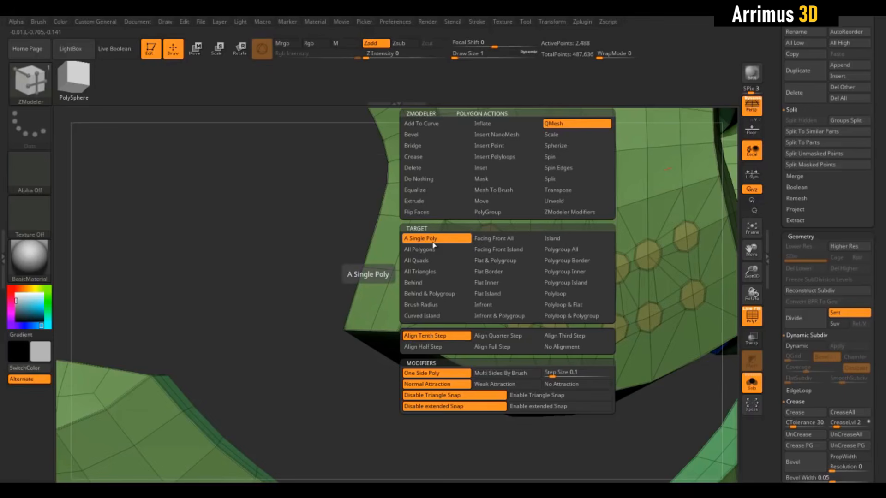
left_click(561, 249)
Step: Push all the round patches at the nose tip inward with QMesh, and check the recesses with dynamic smoothing and no wireframe
left_click_drag(310, 238, 311, 263, "alt")
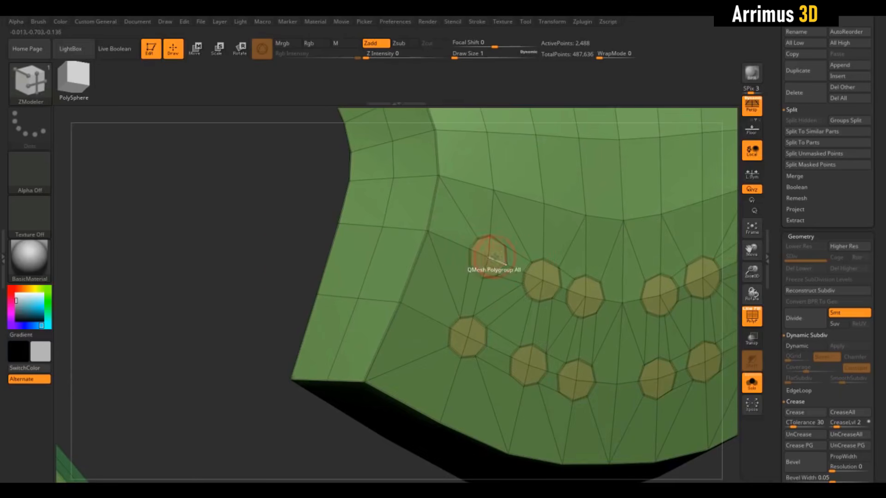
left_click_drag(293, 251, 339, 278)
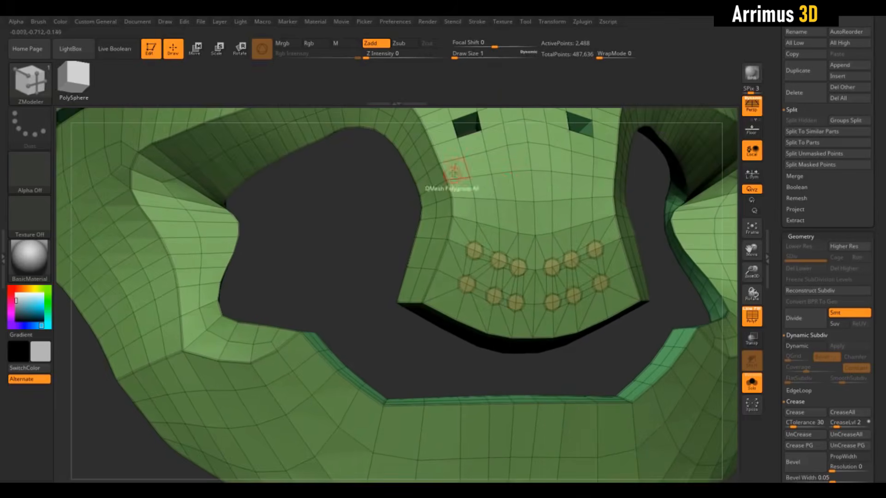
left_click_drag(409, 227, 380, 251)
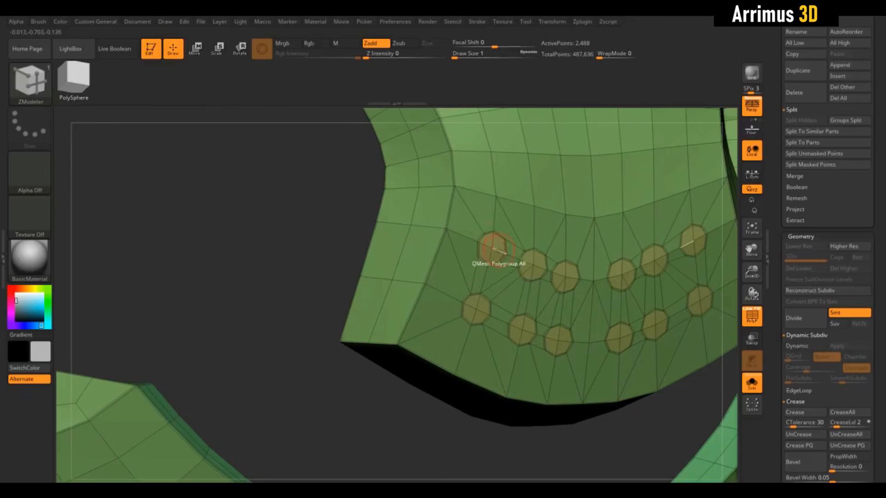
left_click_drag(323, 249, 317, 232)
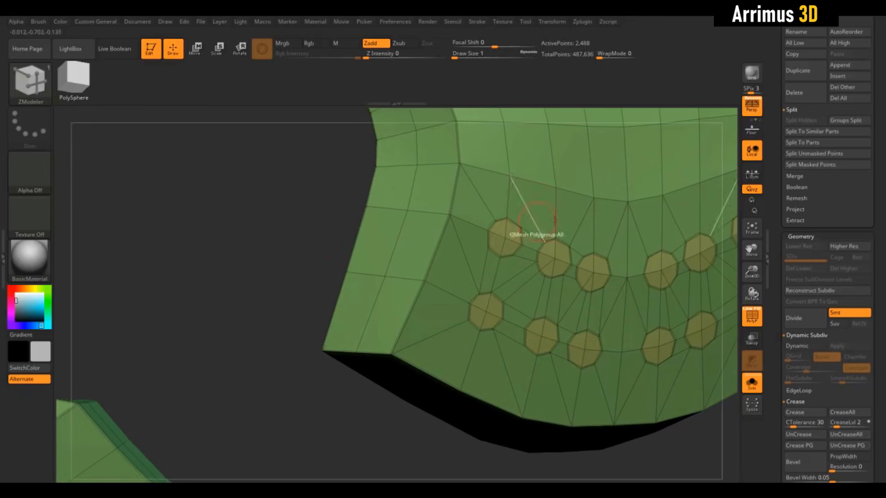
left_click_drag(514, 231, 457, 275)
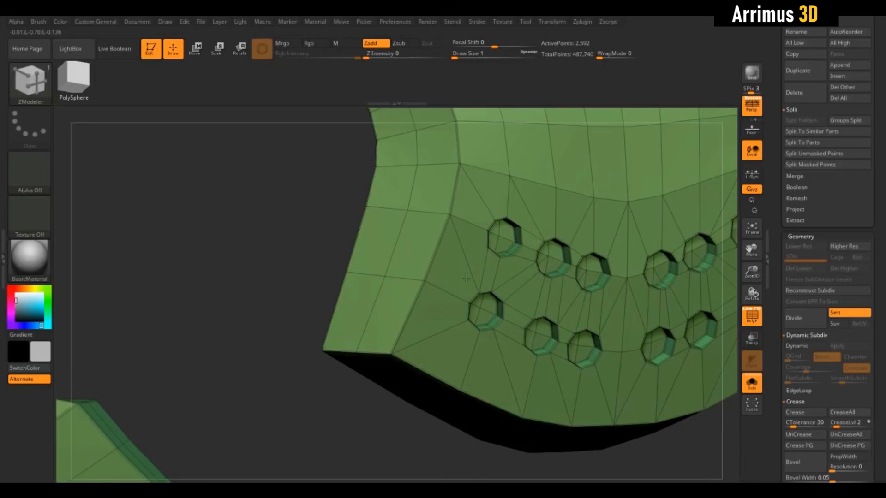
left_click_drag(337, 243, 317, 182, "alt")
key("shift+f")
key("d")
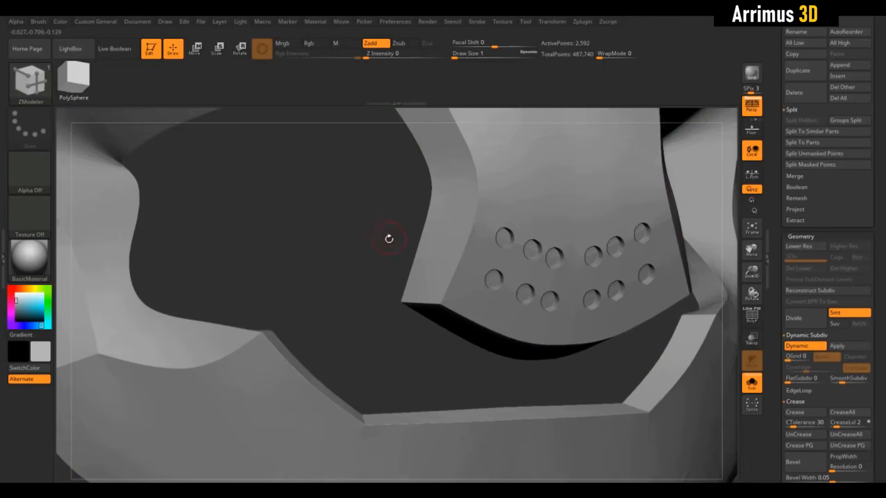
mouse_move(390, 239)
left_mouse_down("alt")
mouse_move(366, 185)
mouse_move(376, 197)
mouse_move(328, 219)
mouse_move(411, 229)
mouse_move(397, 230)
left_mouse_up("alt")
key("shift+d")
key("shift+f")
Step: Extrude a two-by-two polygon block outward on the side of the nose with QMesh A Single Poly, giving it a separate polygroup
left_click_drag(365, 157, 394, 338, "alt")
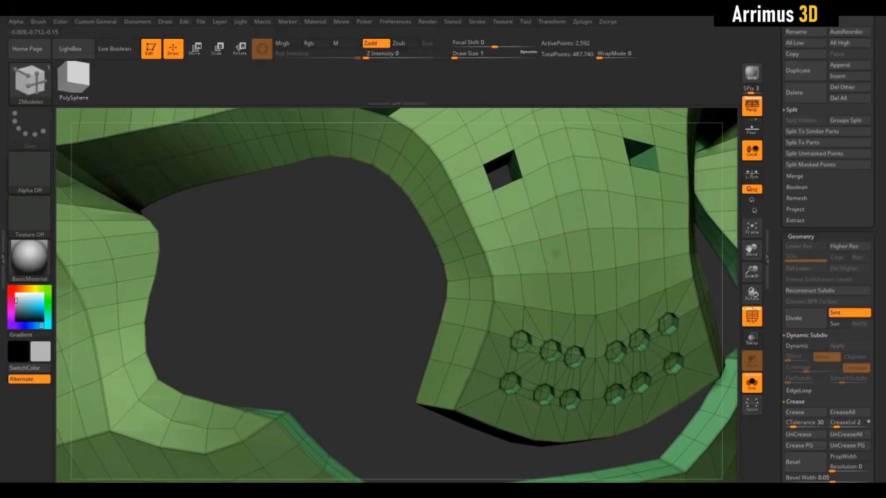
key("space")
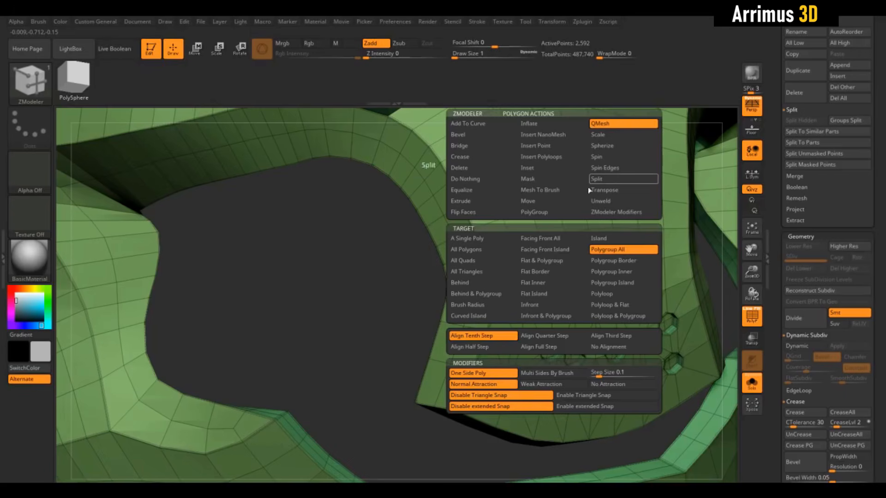
left_click(468, 238)
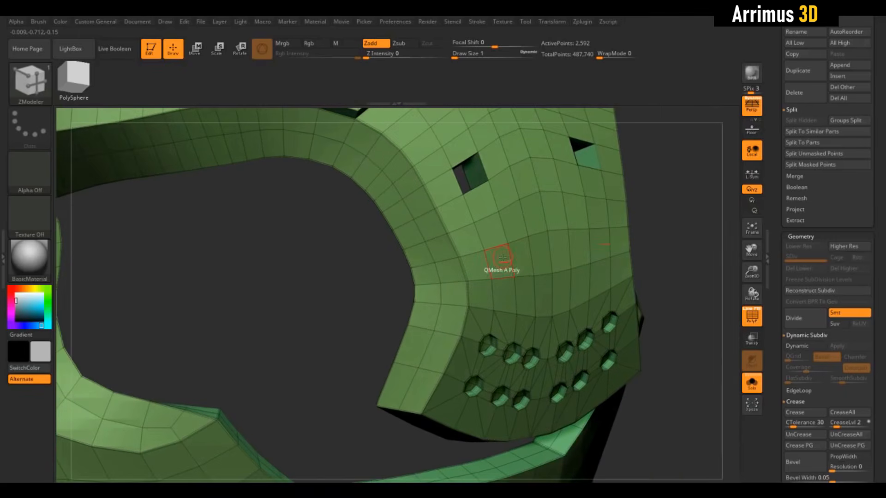
right_click_drag(506, 236, 495, 230)
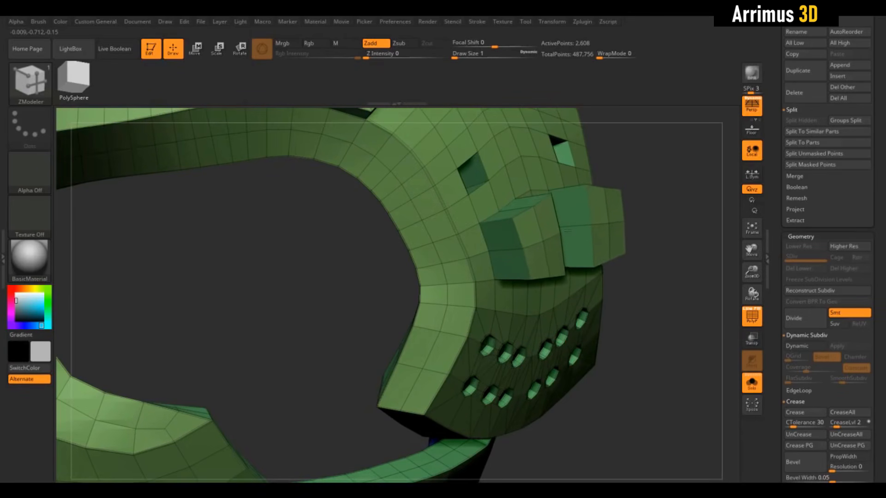
left_click_drag(567, 231, 600, 226)
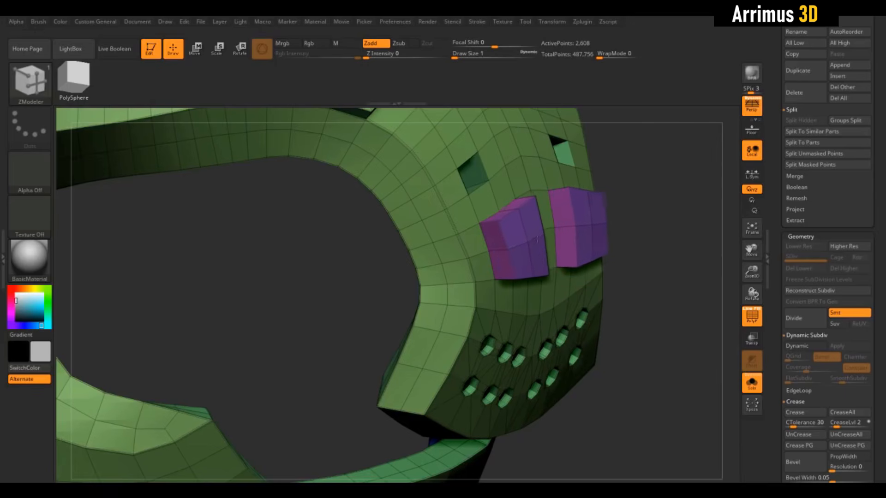
Step: Split two neighbouring points between the chevron and the square hole into round patches on each side of the nose
left_click_drag(381, 270, 406, 325)
key("space")
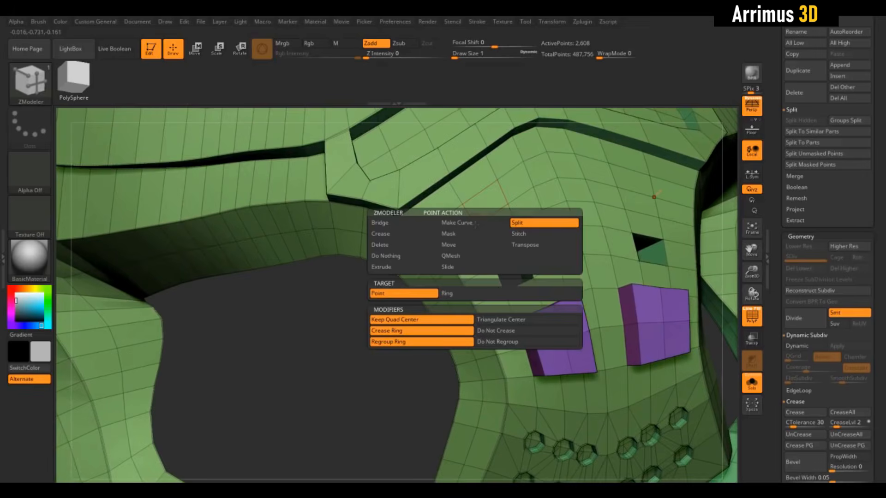
left_click_drag(310, 319, 326, 359, "alt")
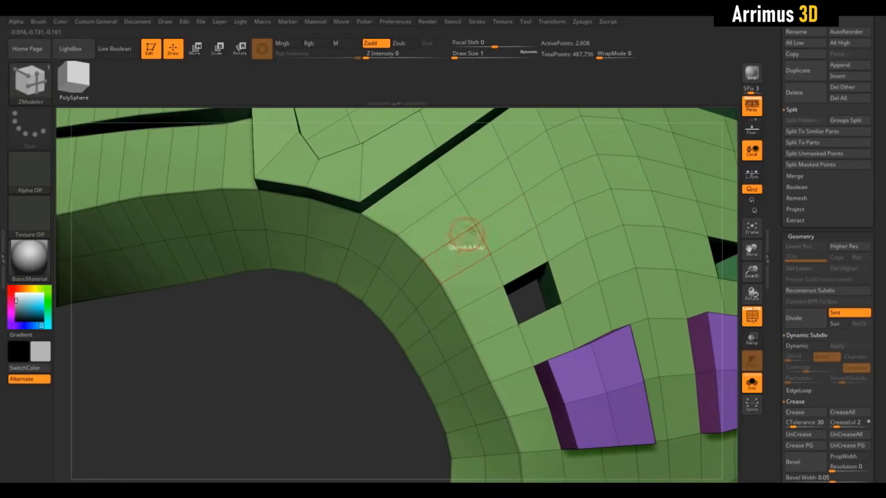
left_click(478, 225)
left_click(524, 193)
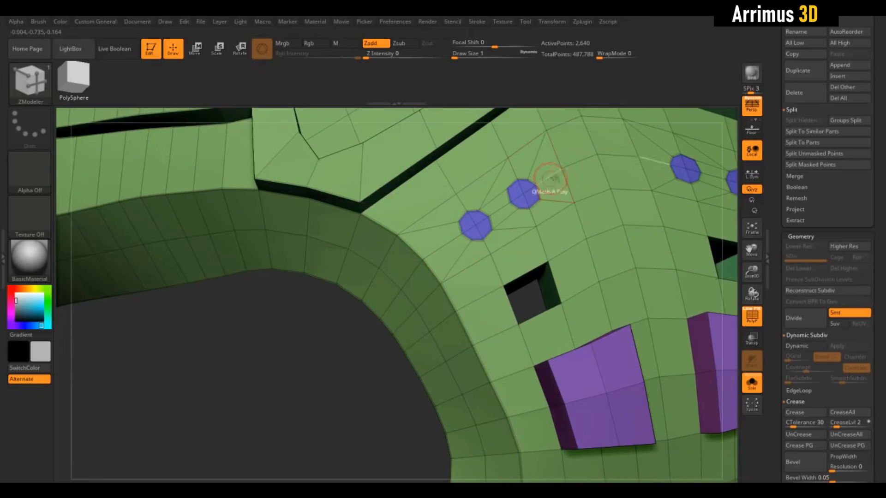
Step: Try splitting a third point in the row below the chevron into a round patch, and undo it
left_click(561, 169)
left_click_drag(336, 350, 345, 372)
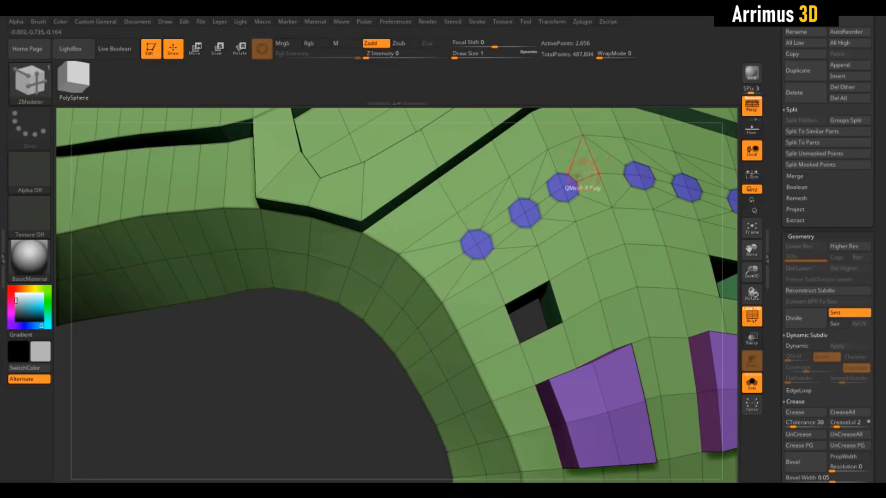
left_click_drag(368, 364, 335, 390, "alt")
key("ctrl+z")
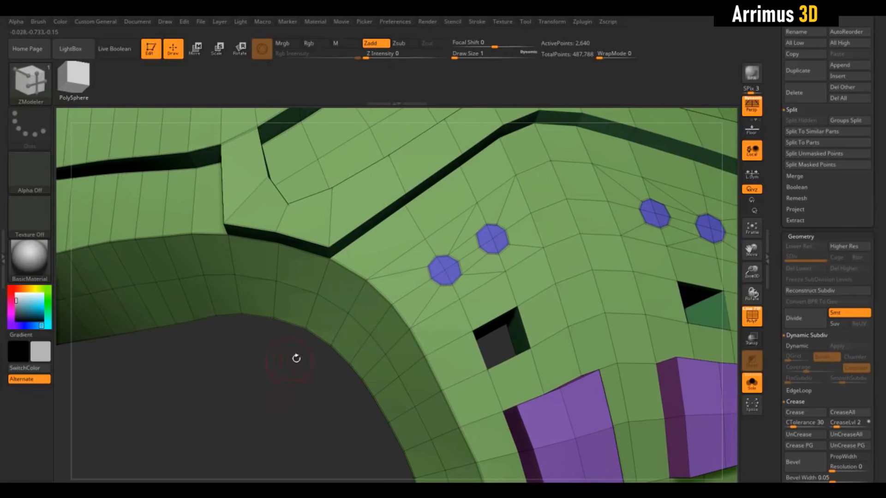
Step: Try splitting a third point in the row below the chevron into a round patch, undo it, and restore it in a blue polygroup
left_click(530, 213)
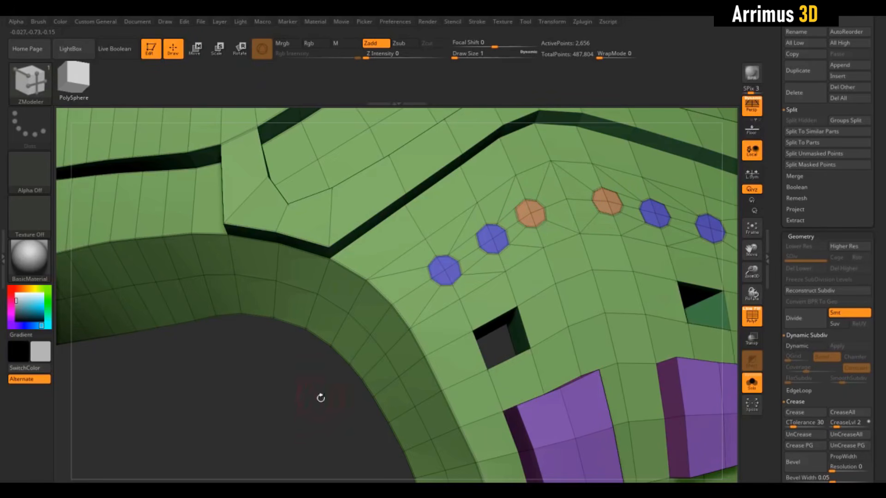
left_click_drag(320, 397, 341, 324, "alt")
left_click_drag(401, 328, 449, 369)
key("ctrl+z")
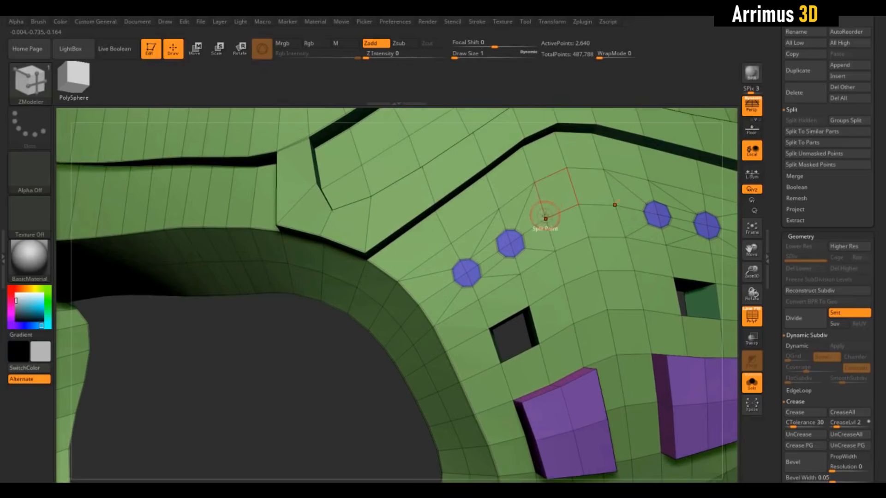
key("ctrl+shift+z")
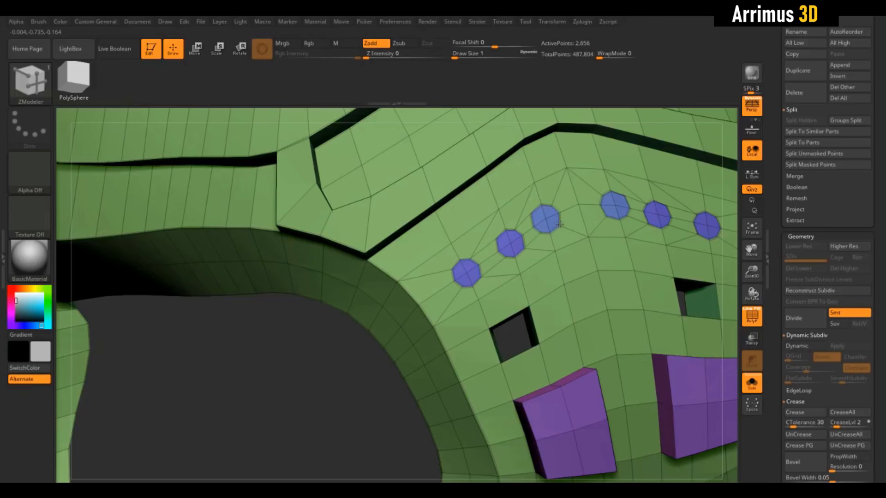
Step: Set the QMesh target to Polygroup All, and try extruding the first two round patches and the third one separately, undoing each extrusion
left_click_drag(349, 349, 340, 383, "alt")
key("space")
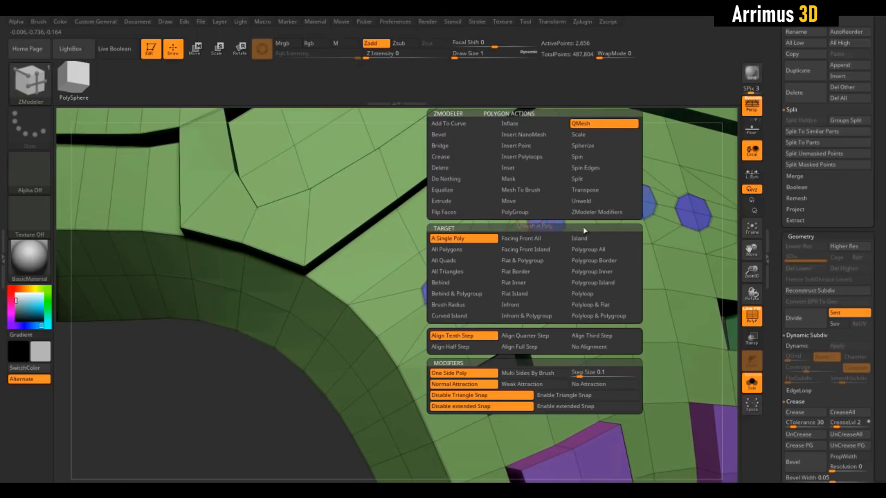
left_click(587, 249)
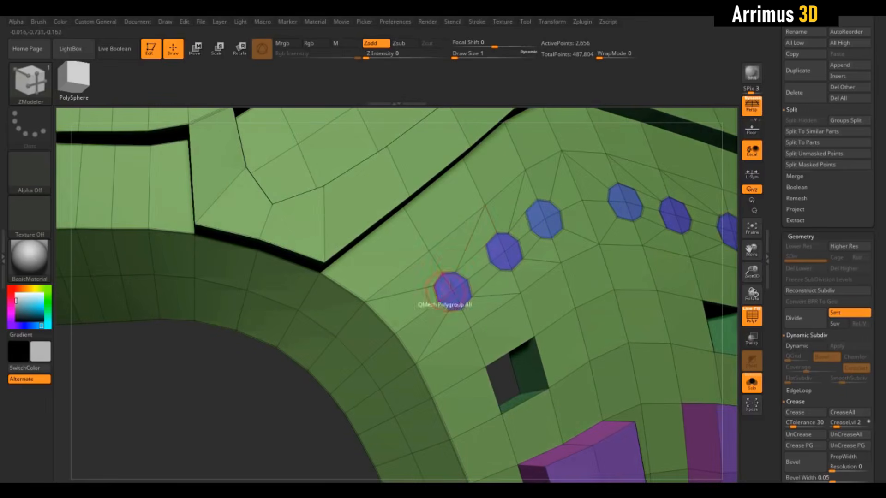
left_click_drag(495, 246, 501, 241)
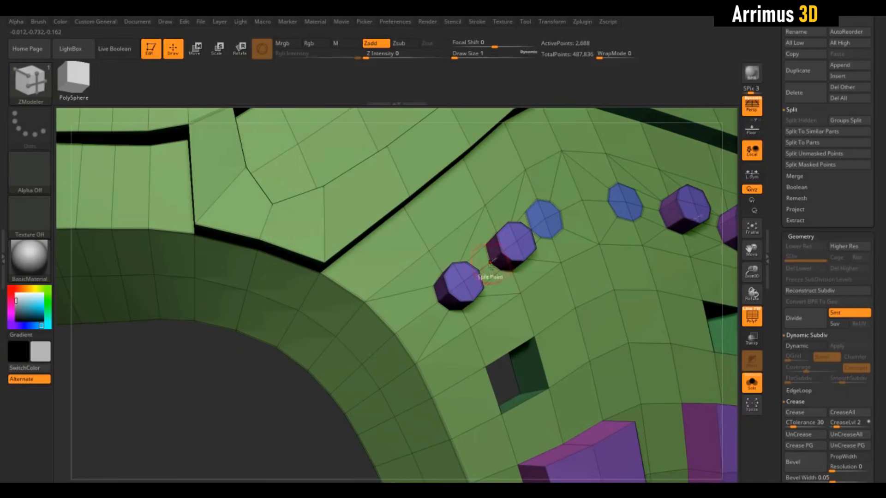
key("ctrl+z")
left_click_drag(539, 219, 542, 214)
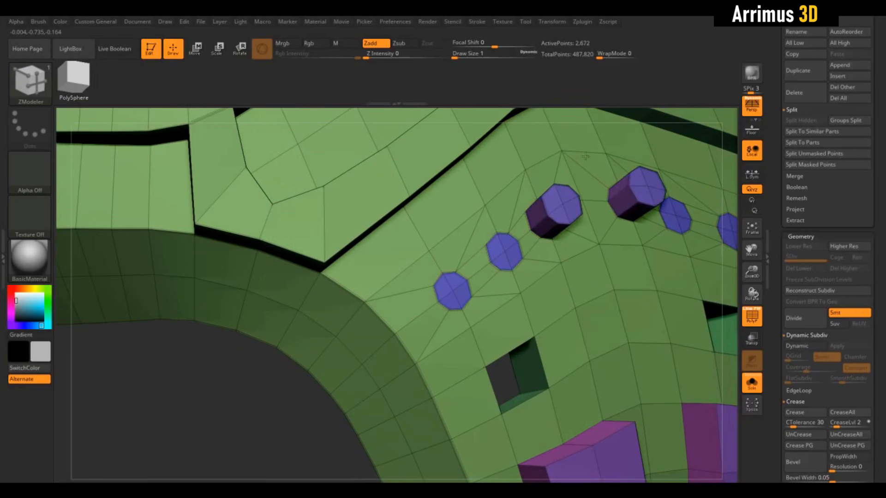
key("ctrl+z")
Step: Apply the Flat Color material to the mask to show the polygroup colours of the round patches without shading
left_click_drag(289, 384, 275, 384)
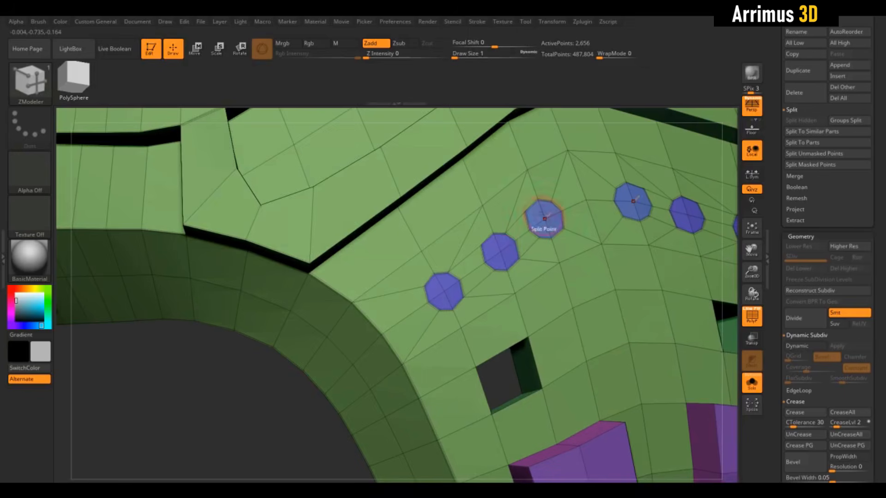
key("shift+f")
key("shift+f")
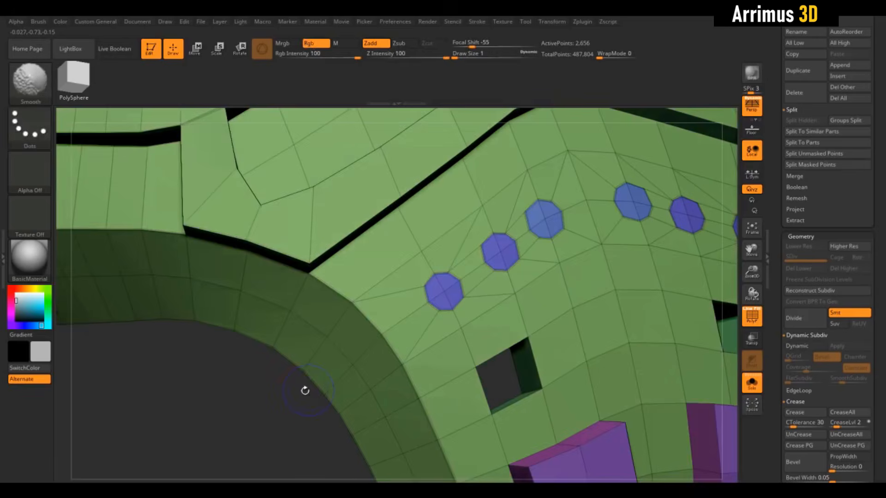
left_click_drag(304, 392, 287, 405)
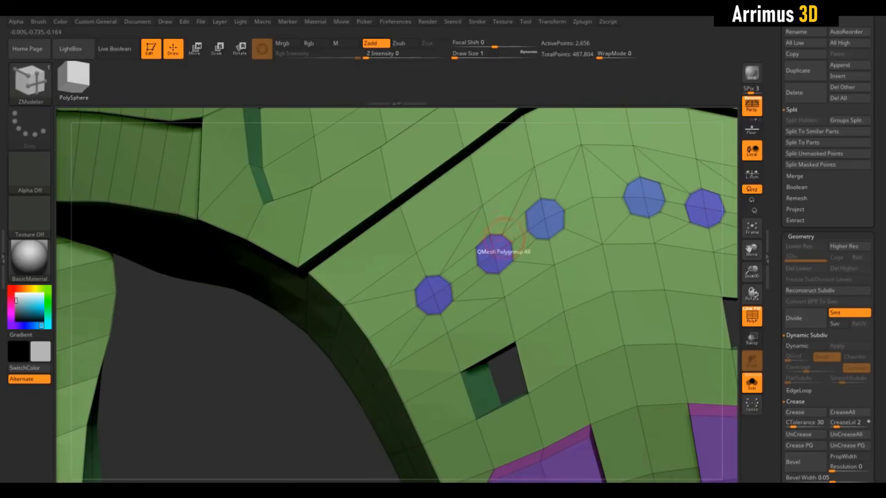
left_click(44, 256)
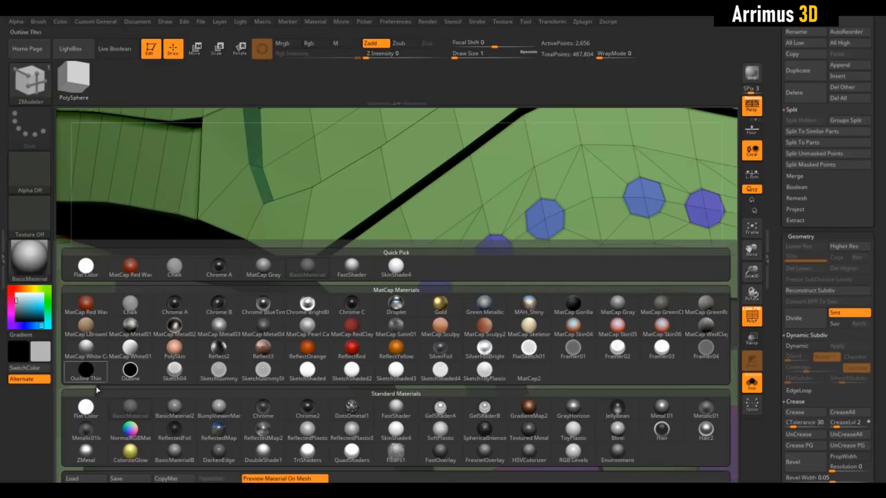
left_click(94, 409)
left_click_drag(133, 411, 174, 415)
Step: Compare the similar polygroup colours of the three round patches up close with the polyframe toggled, and restore BasicMaterial
key("shift+f")
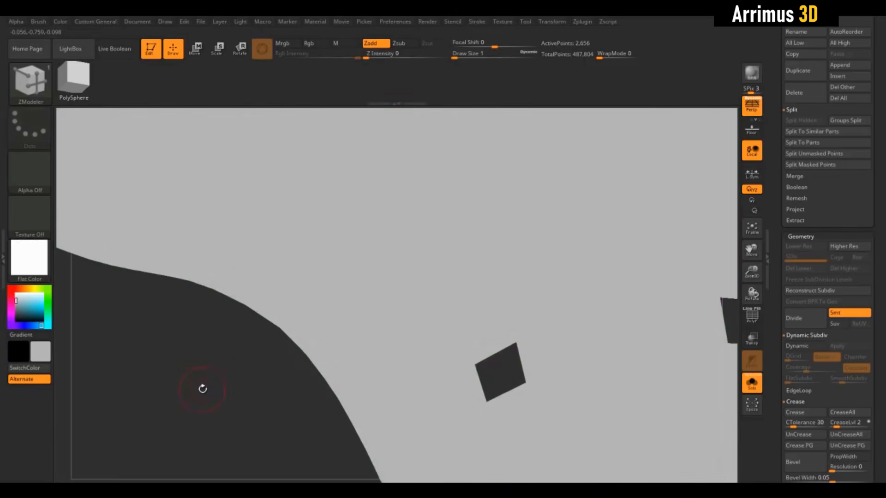
key("shift+f")
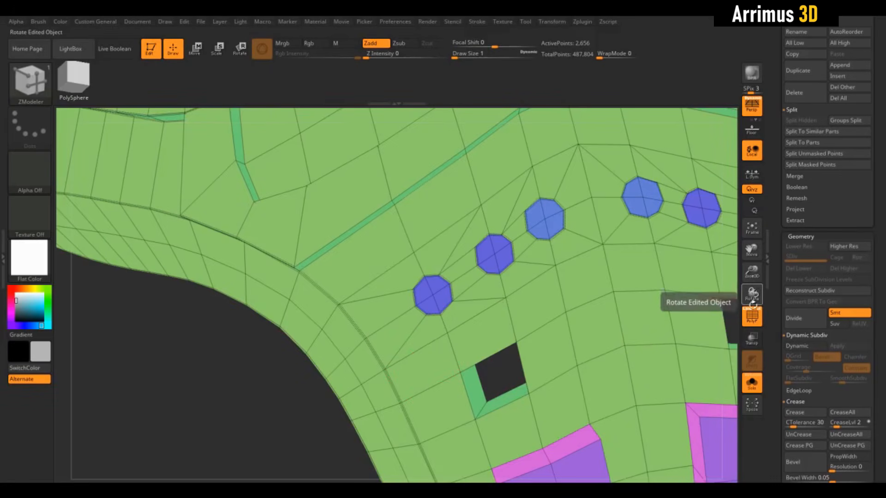
key("shift+f")
left_click_drag(257, 370, 276, 417, "alt")
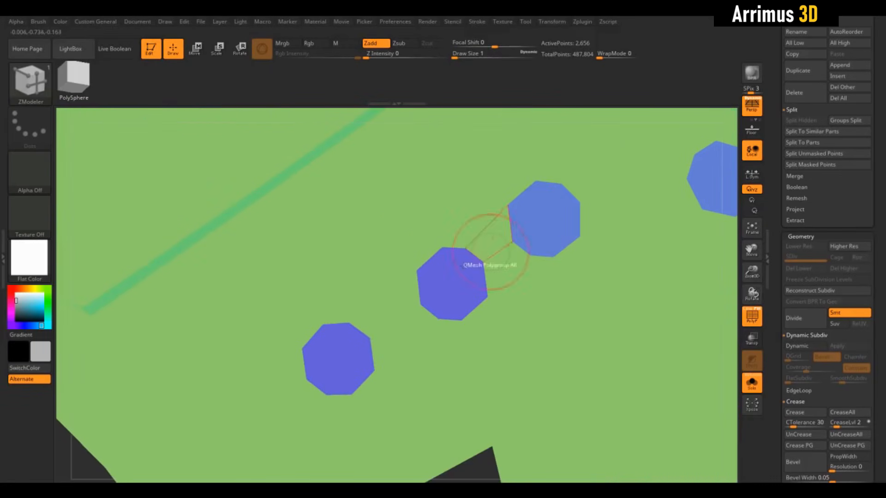
left_click_drag(746, 304, 732, 241)
left_click(750, 315)
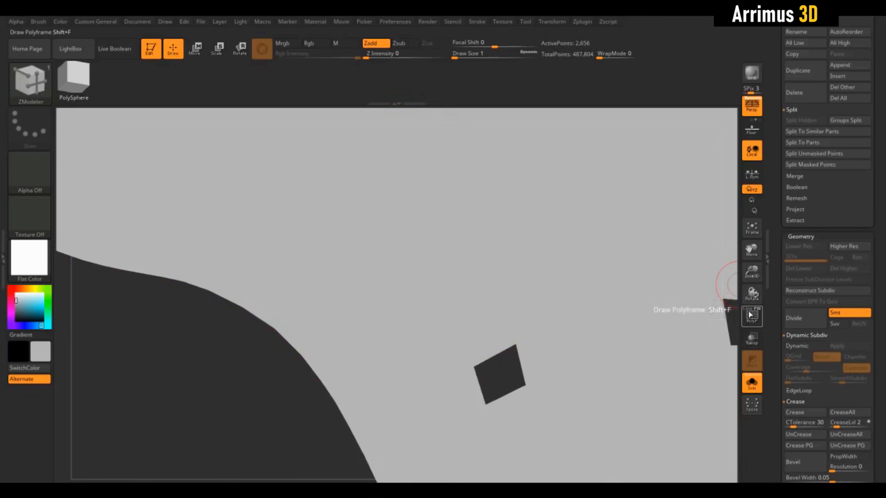
left_click(750, 314)
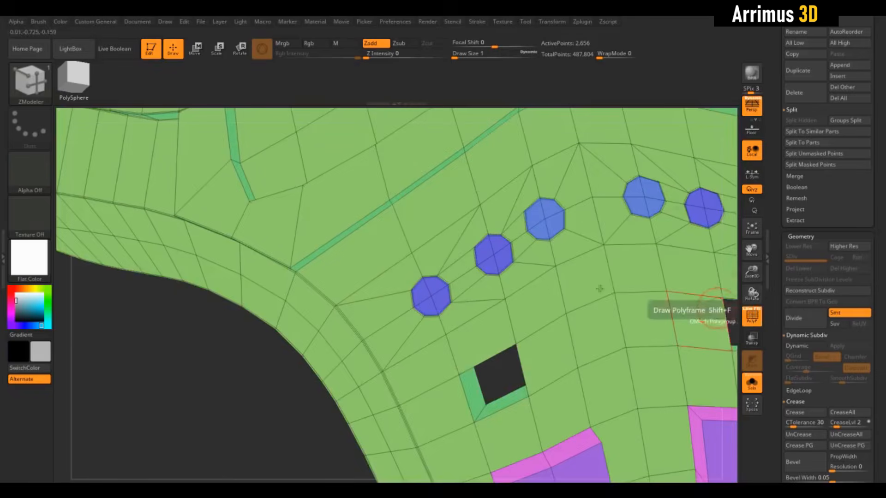
left_click(33, 258)
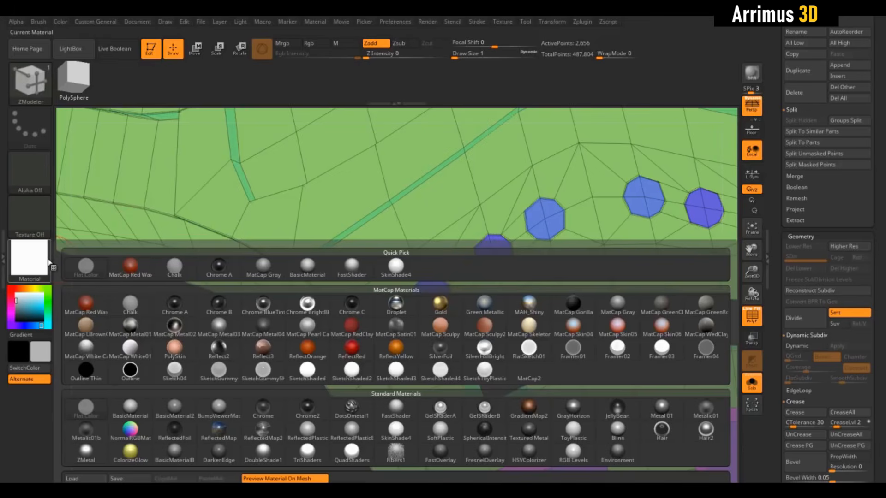
left_click(146, 411)
Step: Undo the third round patch and split its point again with a red polygroup, distinct from the two blue patches
key("ctrl+z")
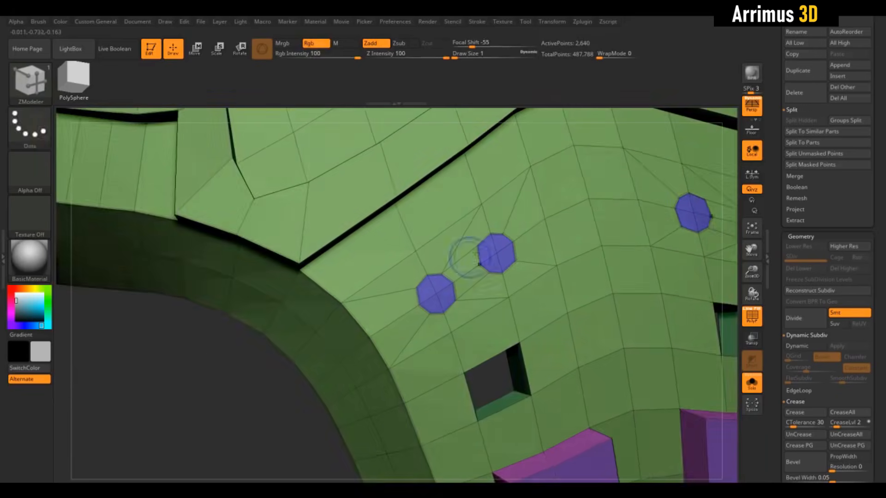
key("shift+f")
key("shift+f")
left_click_drag(545, 219, 555, 238)
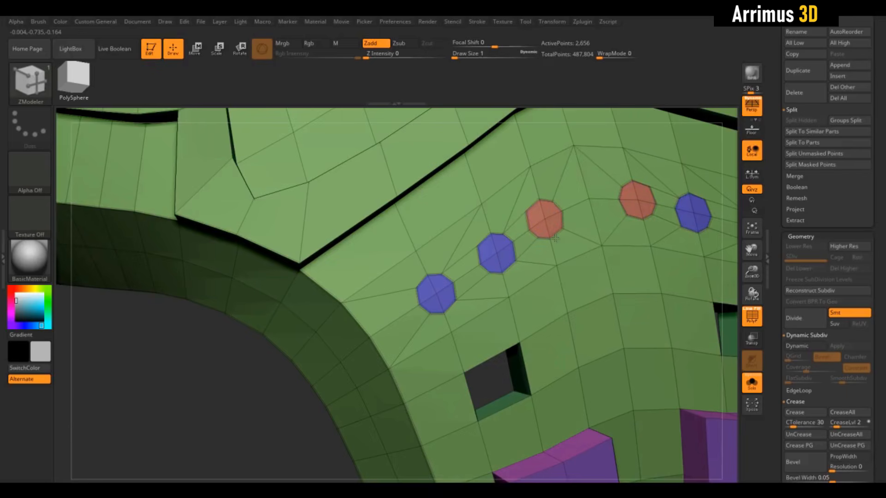
Step: Push the blue round patches inward with QMesh Polygroup All, and recess the red pair nearest the nose's centre the same way
left_click_drag(248, 381, 297, 369)
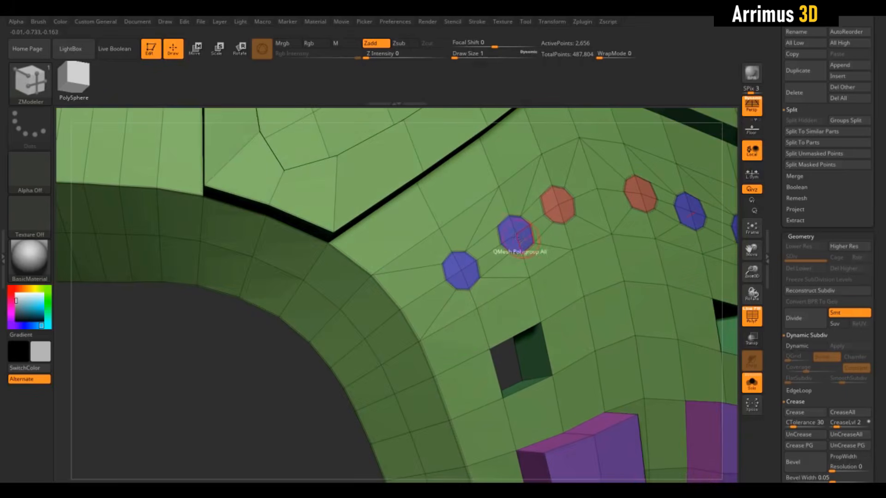
key("space")
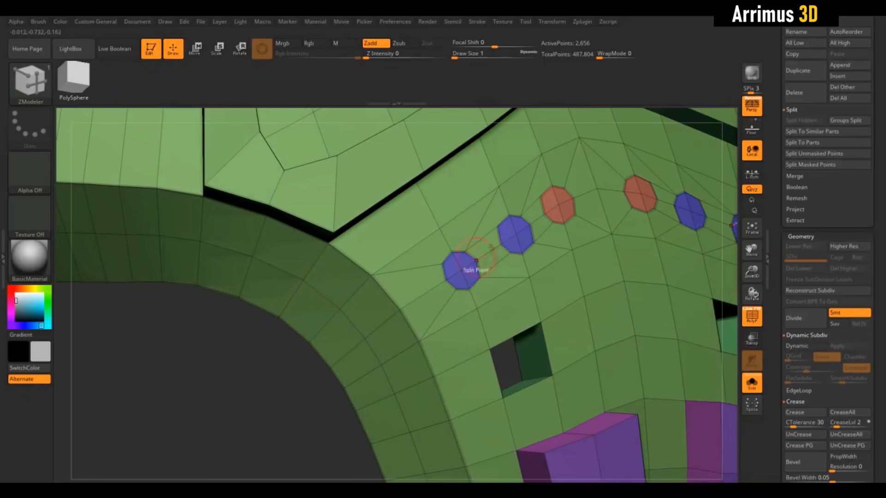
left_click_drag(509, 231, 496, 274)
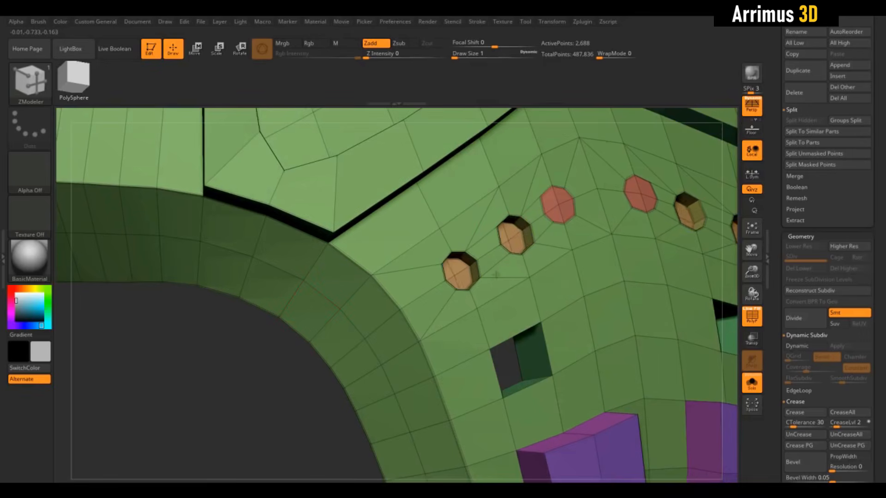
left_click_drag(559, 205, 574, 170)
Step: Examine the recessed holes below the chevron with the polyframe off, subdividing the mesh once as a test, and view the whole nose area
key("shift+f")
key("ctrl+d")
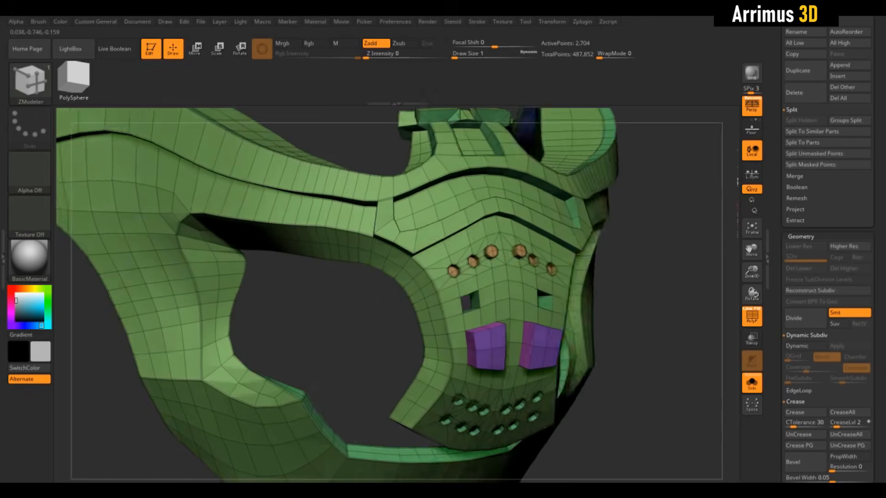
left_click_drag(710, 254, 682, 255)
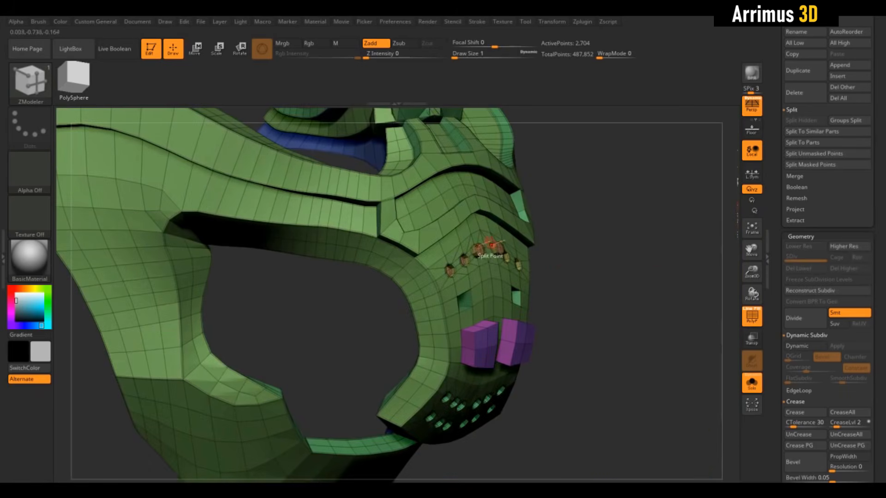
mouse_move(607, 284)
left_mouse_down()
mouse_move(540, 280)
mouse_move(545, 273)
mouse_move(607, 279)
left_mouse_up()
key("shift+f")
left_click_drag(663, 308, 655, 309)
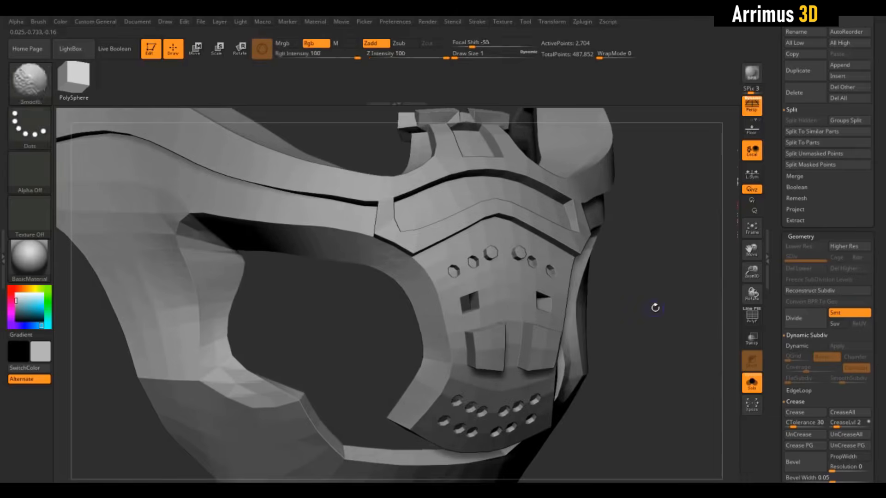